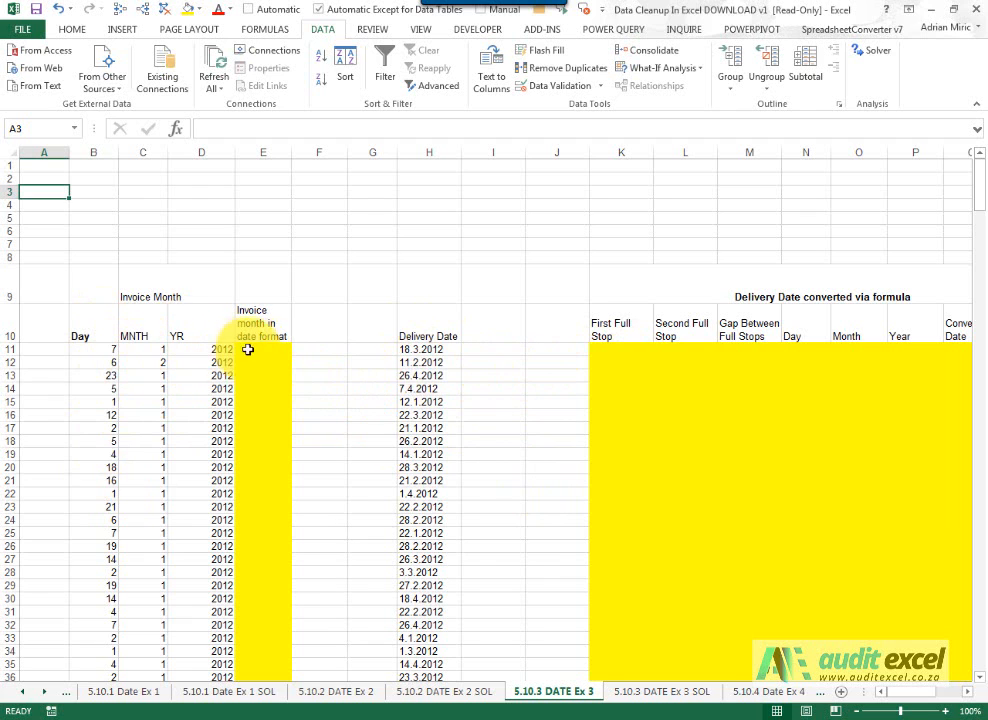
Enter =DATE(D11,C11,B11) in E11 with the DATE function and fill it down the invoice date column
{"action": "left_click", "coordinate": [259, 349]}
{"action": "left_click", "coordinate": [177, 129]}
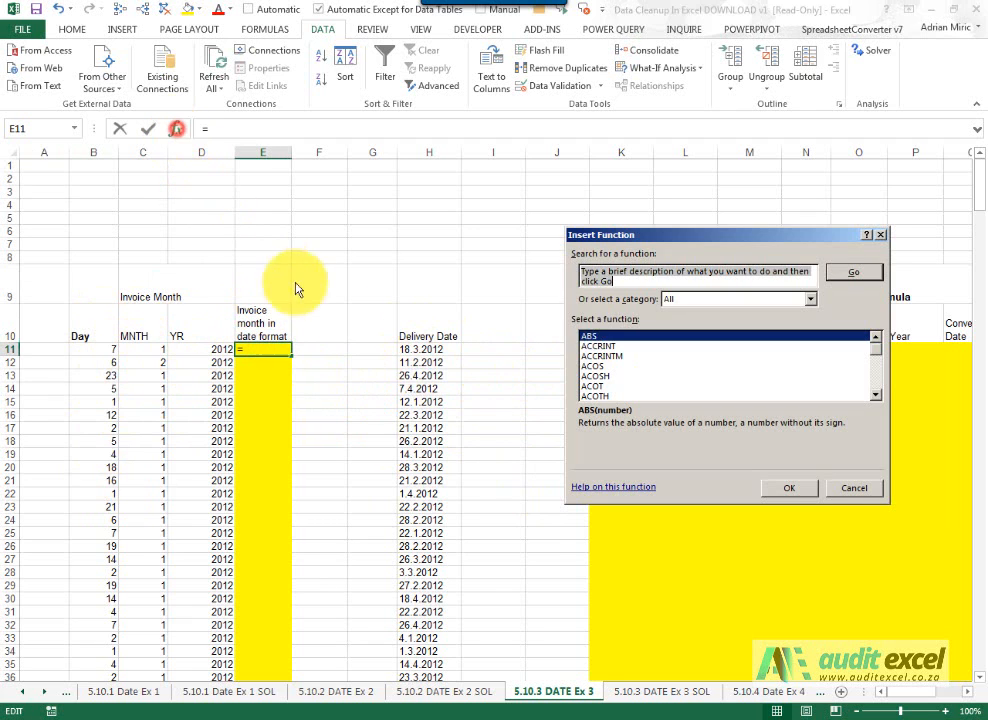
{"action": "left_click", "coordinate": [634, 358]}
{"action": "key", "text": "d"}
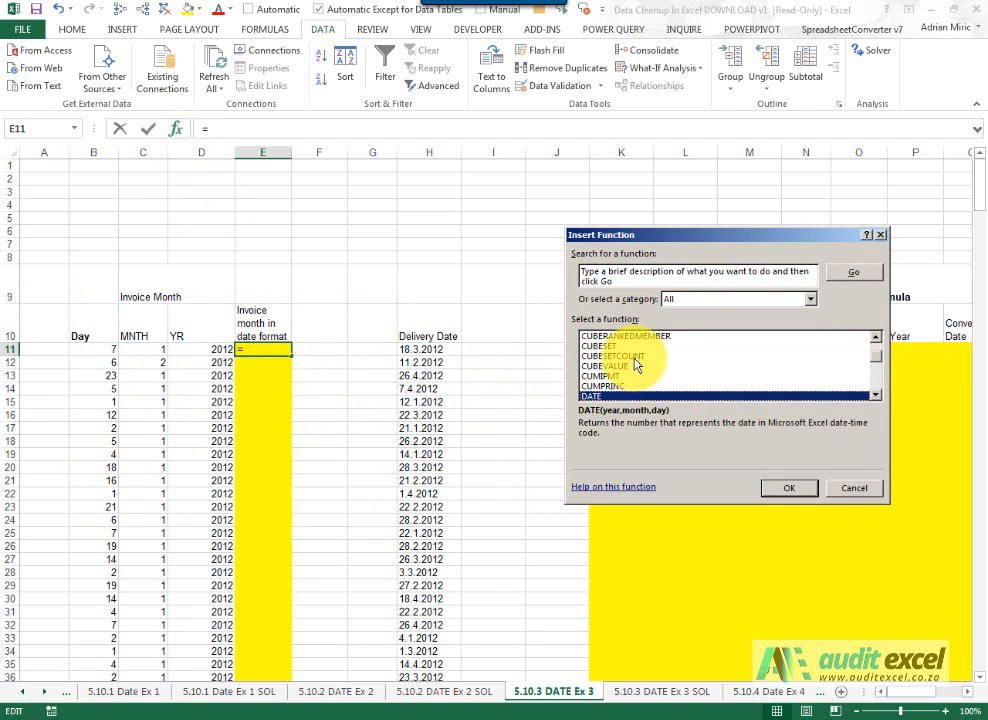
{"action": "key", "text": "Return"}
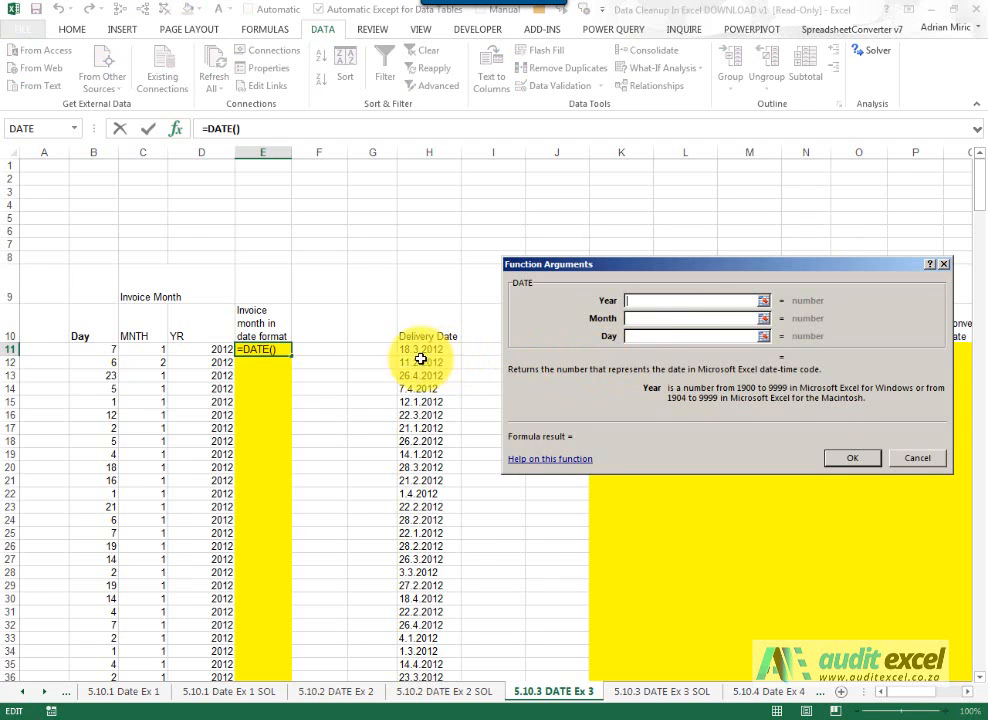
{"action": "left_click", "coordinate": [209, 349]}
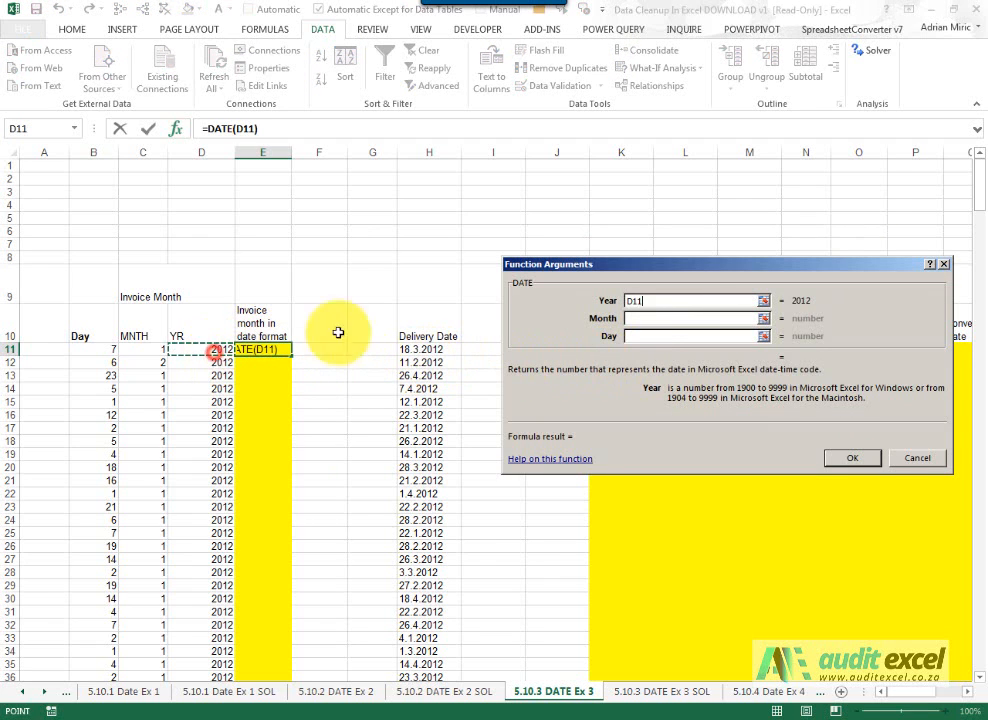
{"action": "left_click", "coordinate": [637, 316]}
{"action": "left_click", "coordinate": [155, 349]}
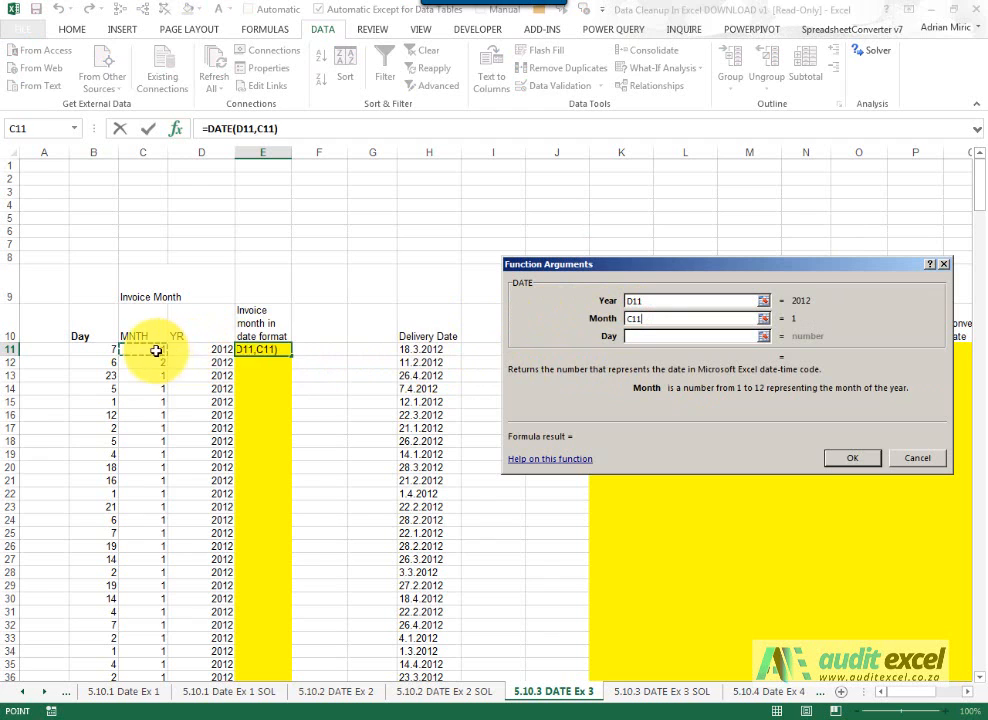
{"action": "left_click", "coordinate": [662, 336]}
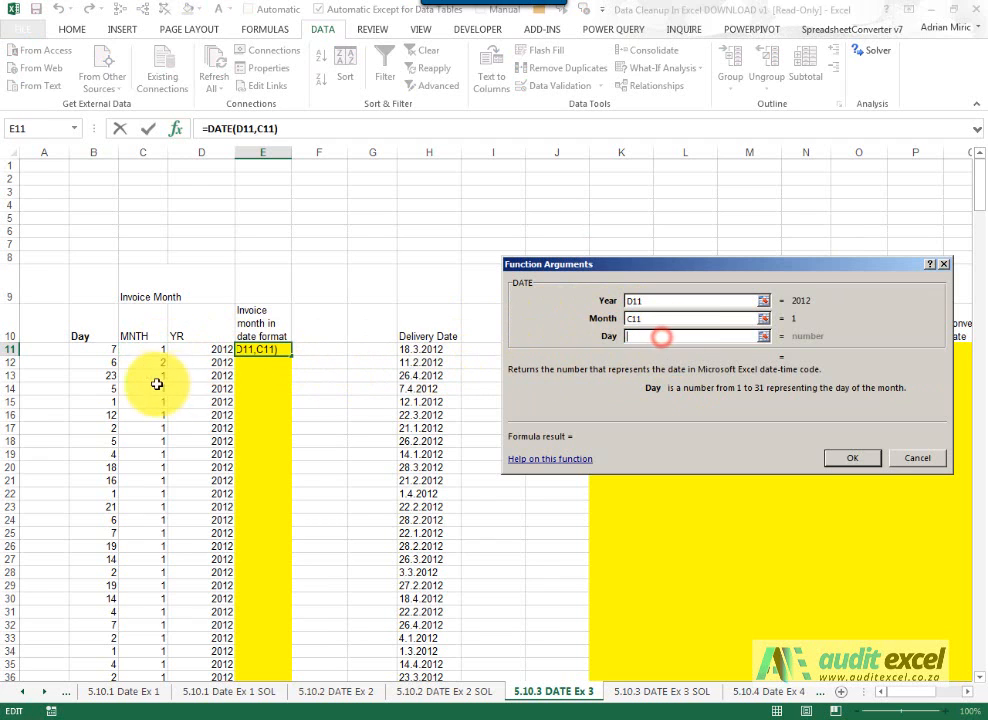
{"action": "left_click", "coordinate": [105, 349]}
{"action": "left_click", "coordinate": [842, 458]}
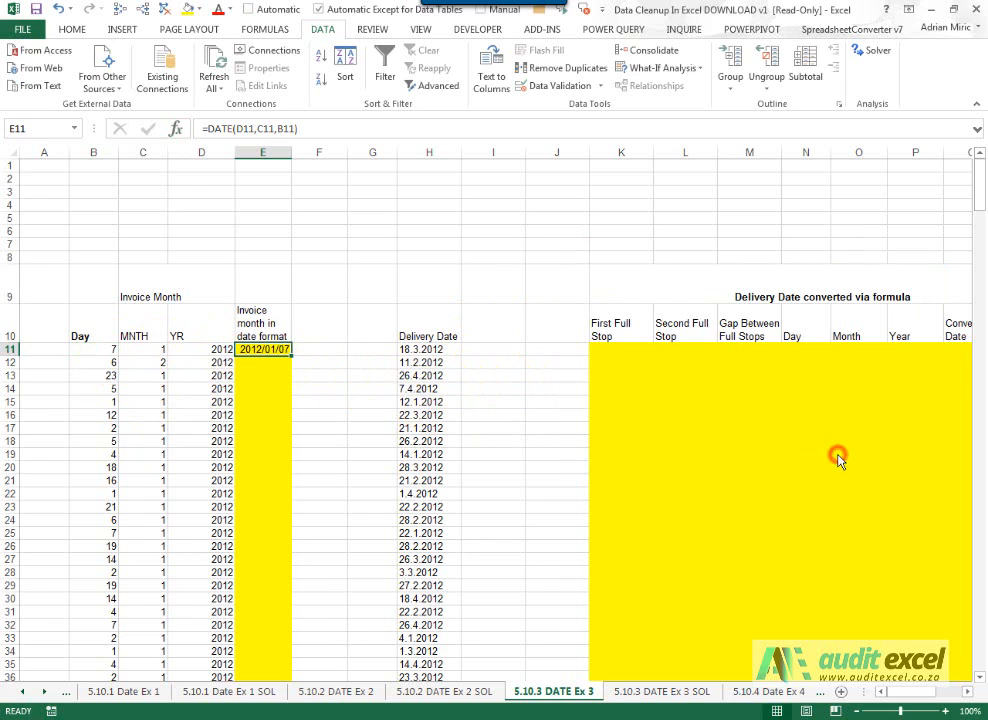
{"action": "double_click", "coordinate": [291, 357]}
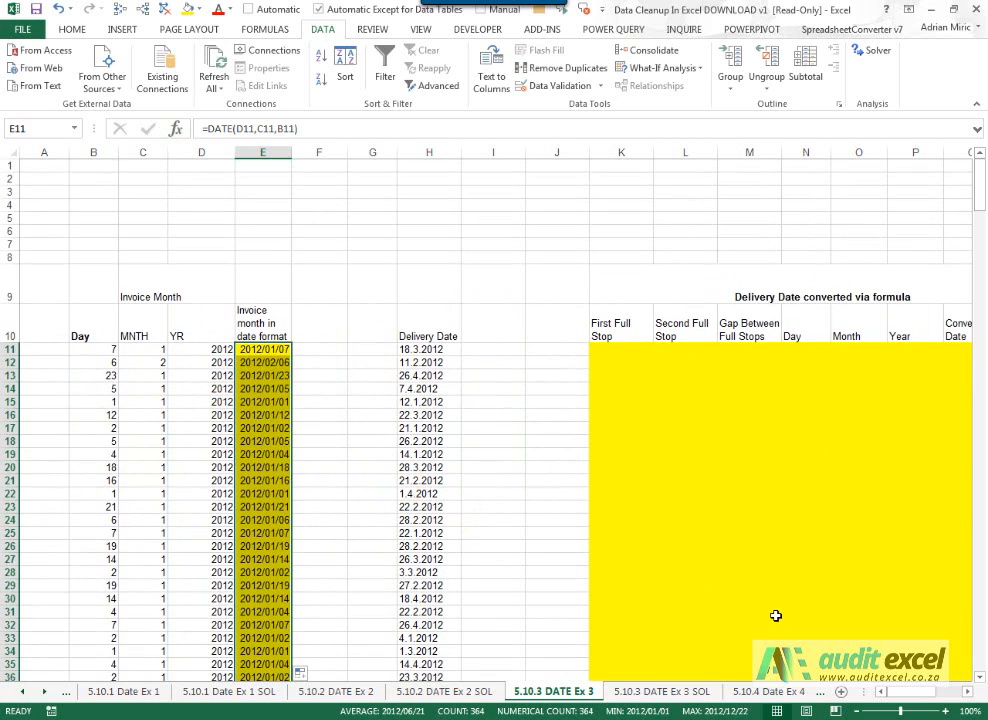
Enter =FIND(".",H11) in K11 with the FIND function to locate the delivery date's first full stop
{"action": "left_click", "coordinate": [966, 692]}
{"action": "left_click", "coordinate": [967, 692]}
{"action": "left_click", "coordinate": [967, 692]}
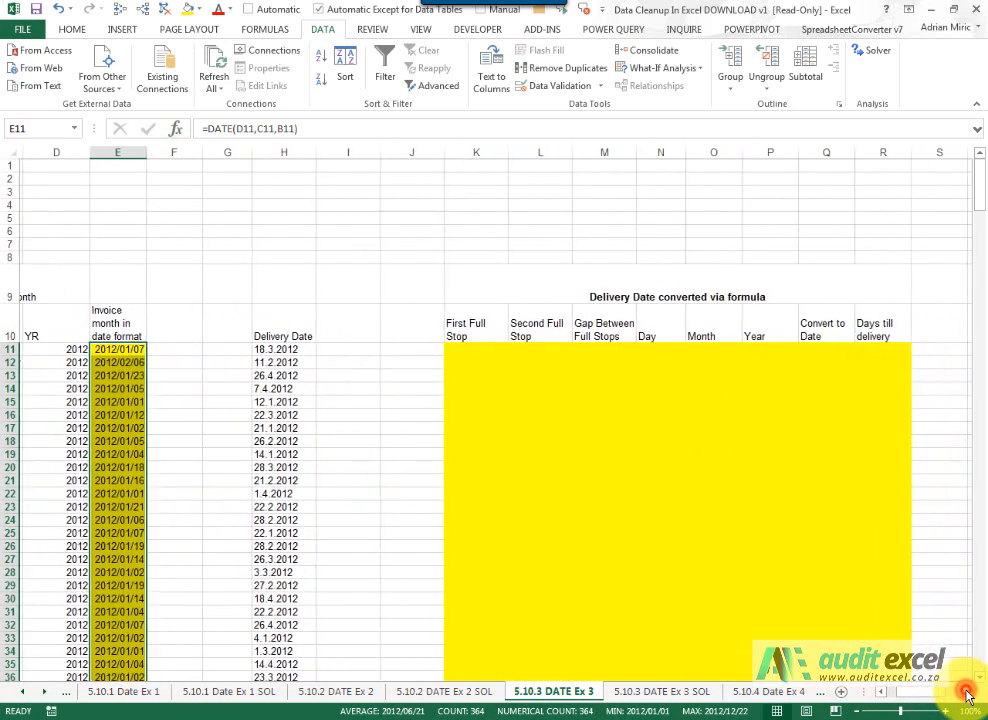
{"action": "left_click", "coordinate": [967, 692]}
{"action": "left_click", "coordinate": [967, 692]}
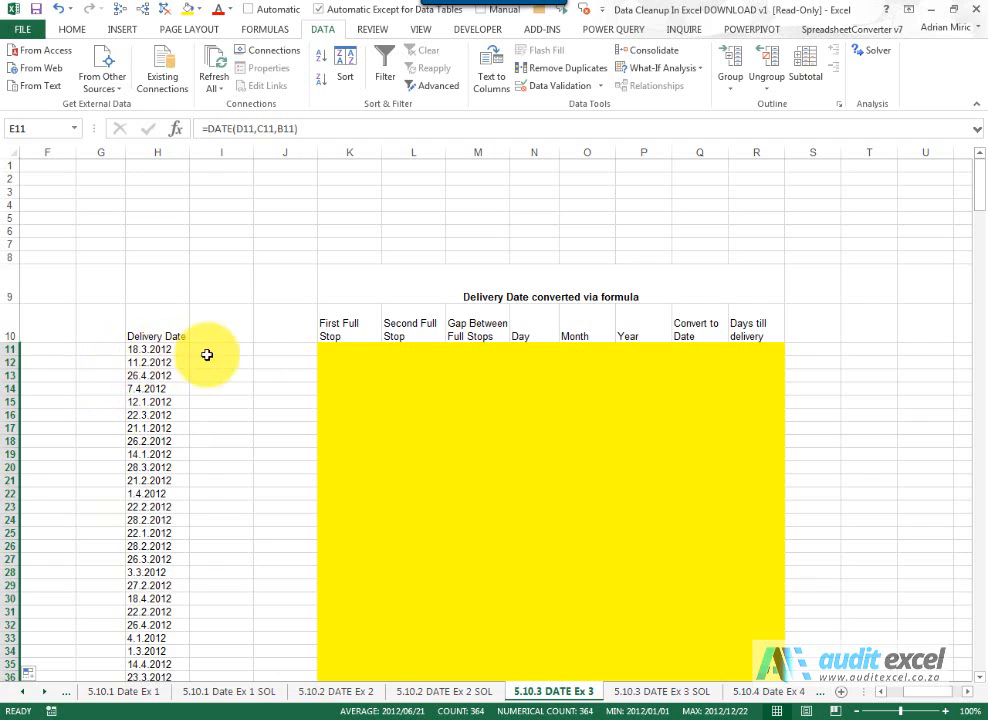
{"action": "left_click", "coordinate": [330, 350]}
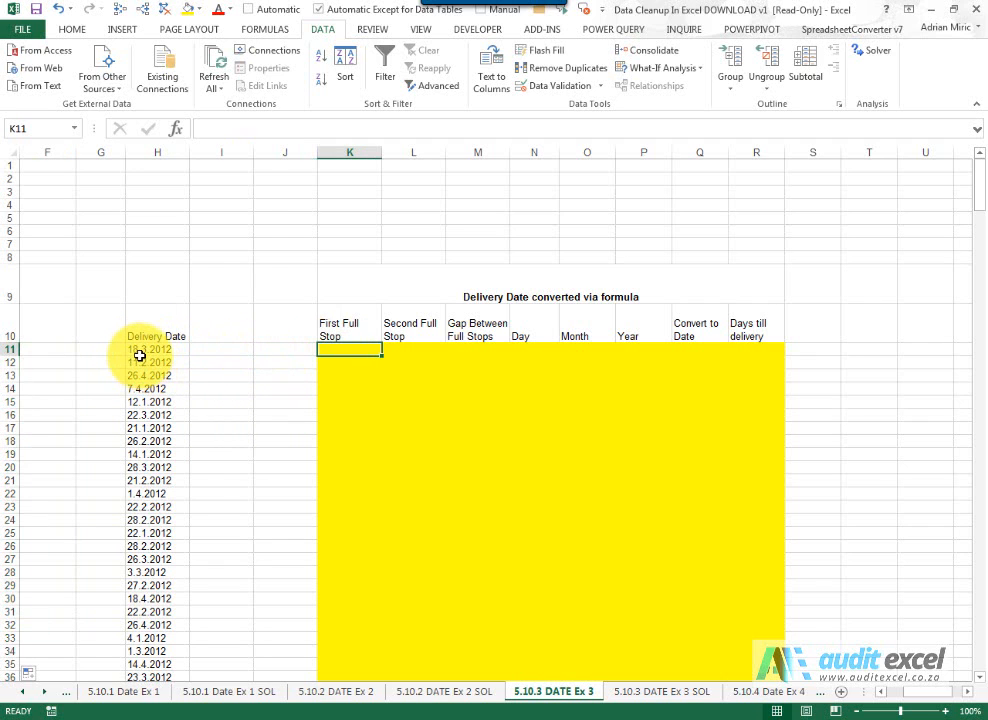
{"action": "left_click", "coordinate": [178, 129]}
{"action": "left_click", "coordinate": [637, 376]}
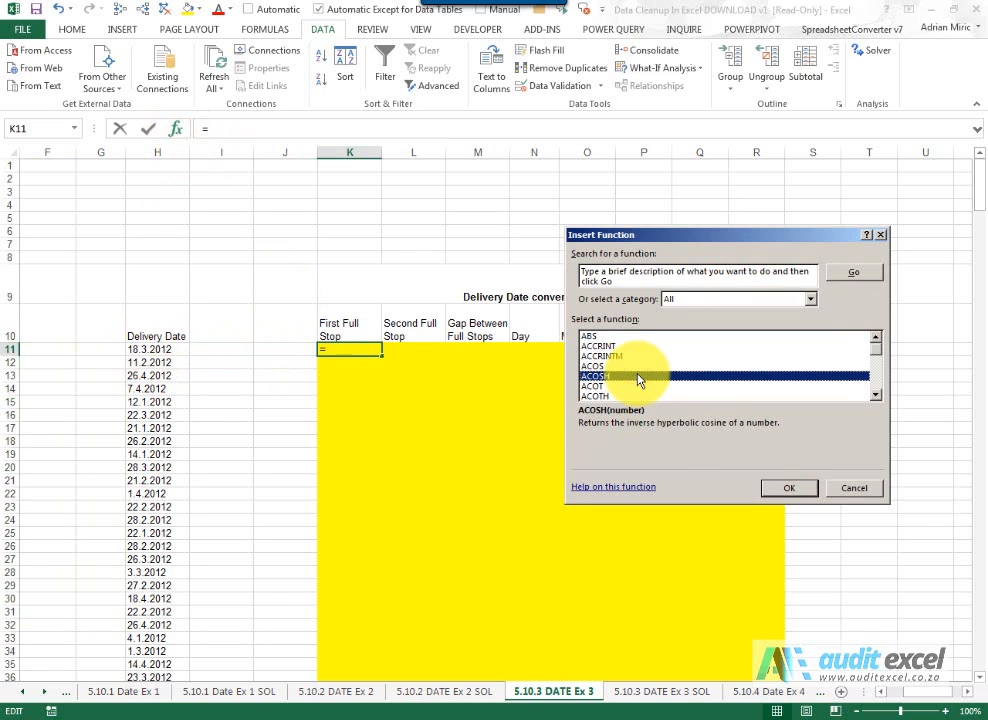
{"action": "type", "text": "fin"}
{"action": "key", "text": "Return"}
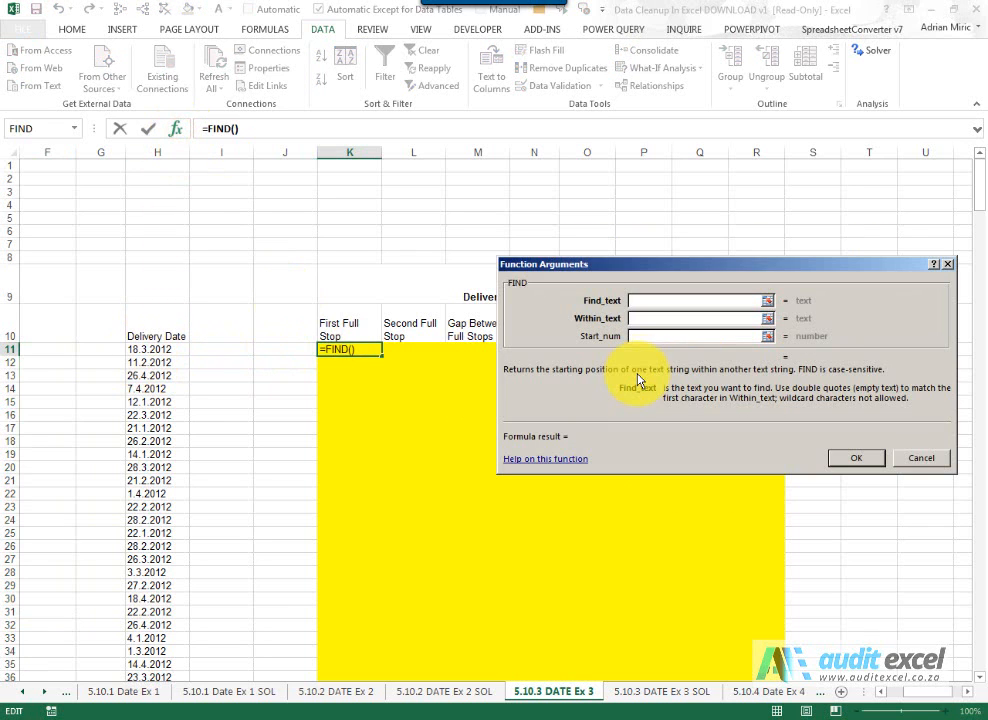
{"action": "left_click_drag", "start_coordinate": [649, 265], "coordinate": [662, 340]}
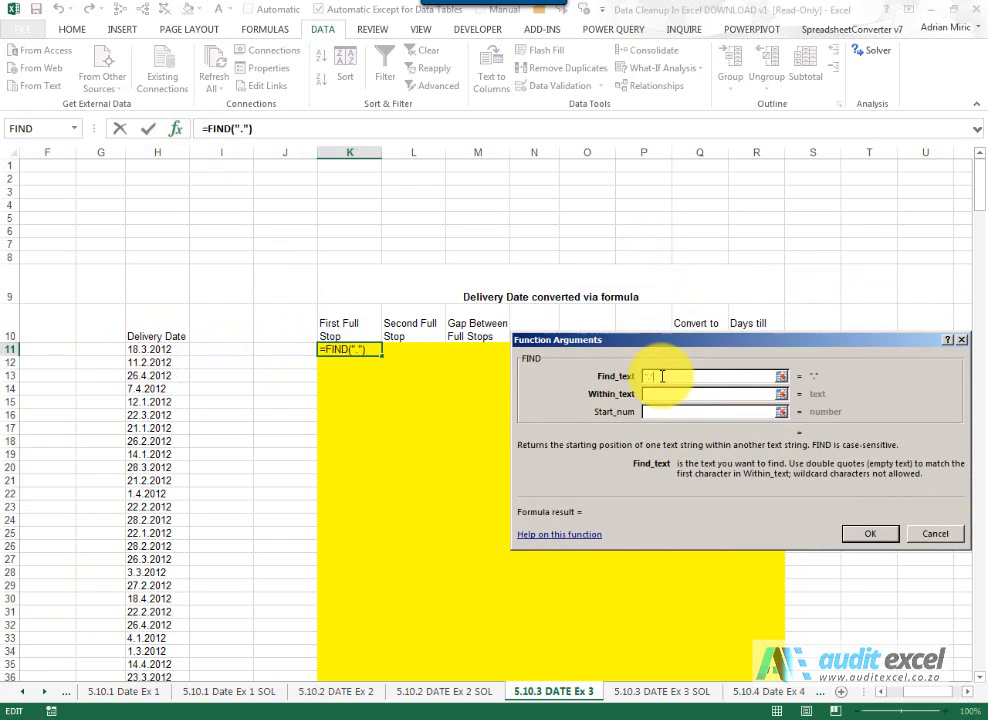
{"action": "left_click", "coordinate": [660, 393]}
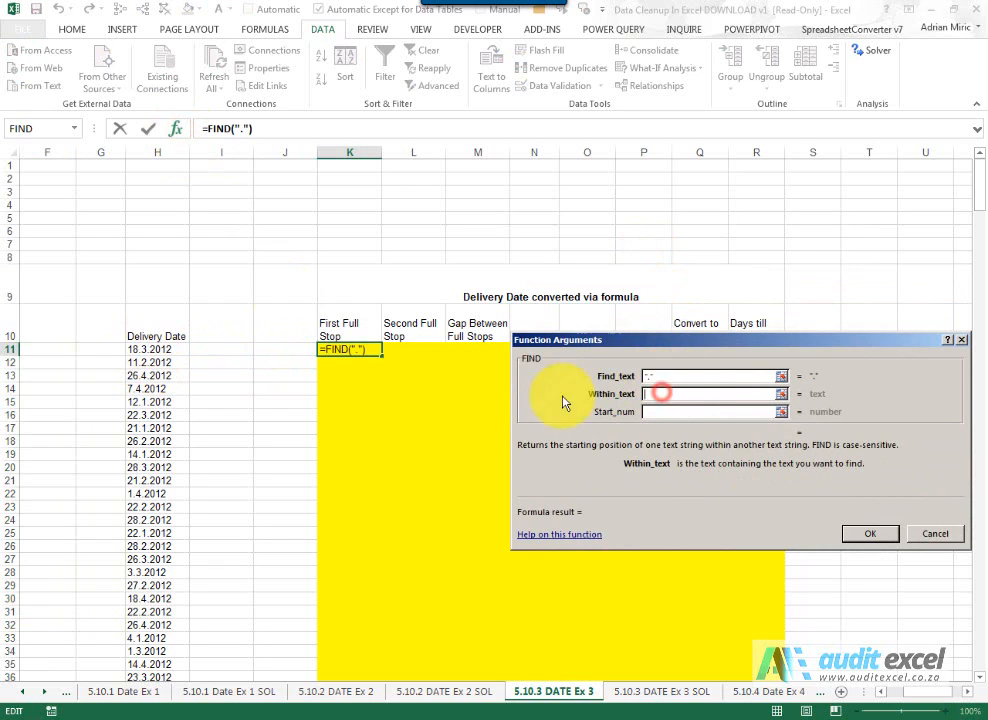
{"action": "left_click", "coordinate": [171, 350]}
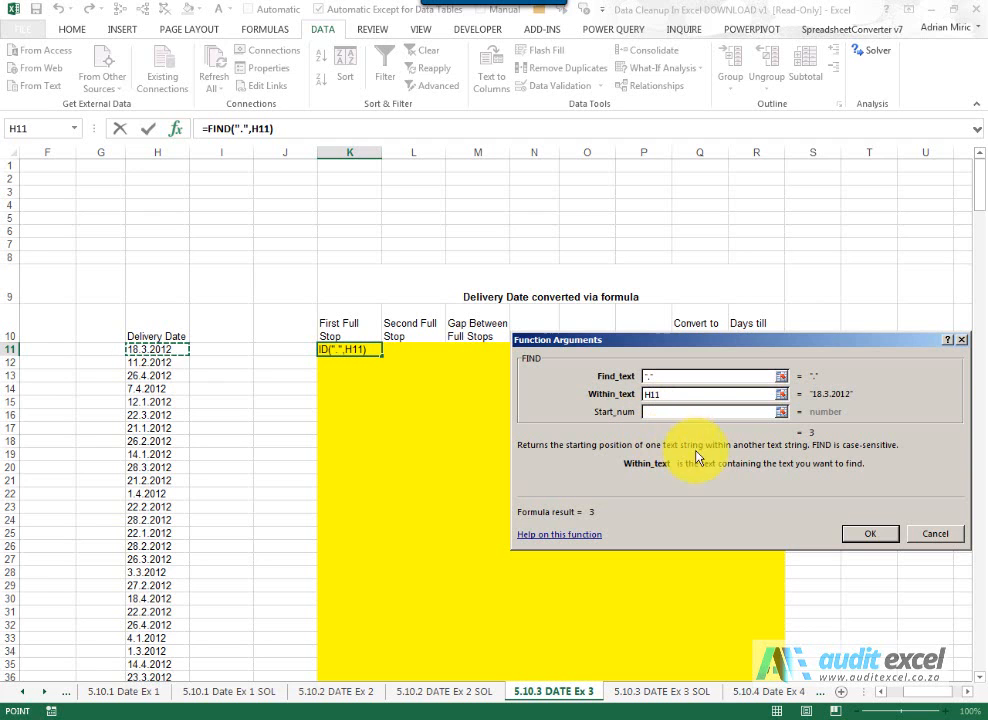
{"action": "left_click", "coordinate": [860, 537]}
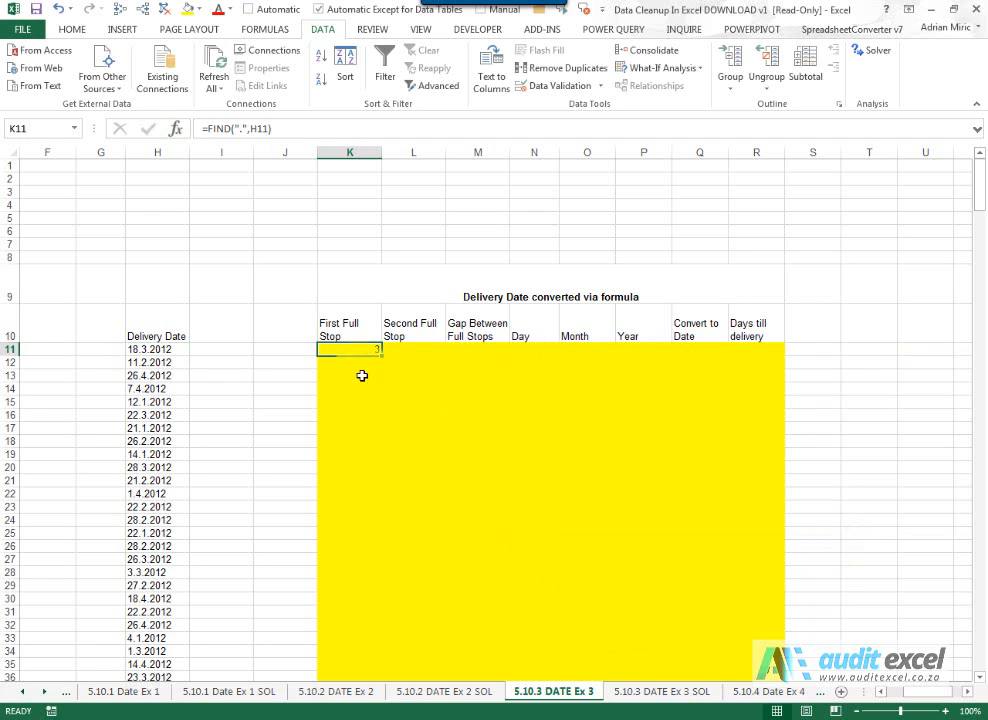
Copy the K11 formula down the First Full Stop column to row 374, and return to K11
{"action": "key", "text": "ctrl+c"}
{"action": "key", "text": "Left"}
{"action": "key", "text": "Left"}
{"action": "key", "text": "Left"}
{"action": "key", "text": "ctrl+Down"}
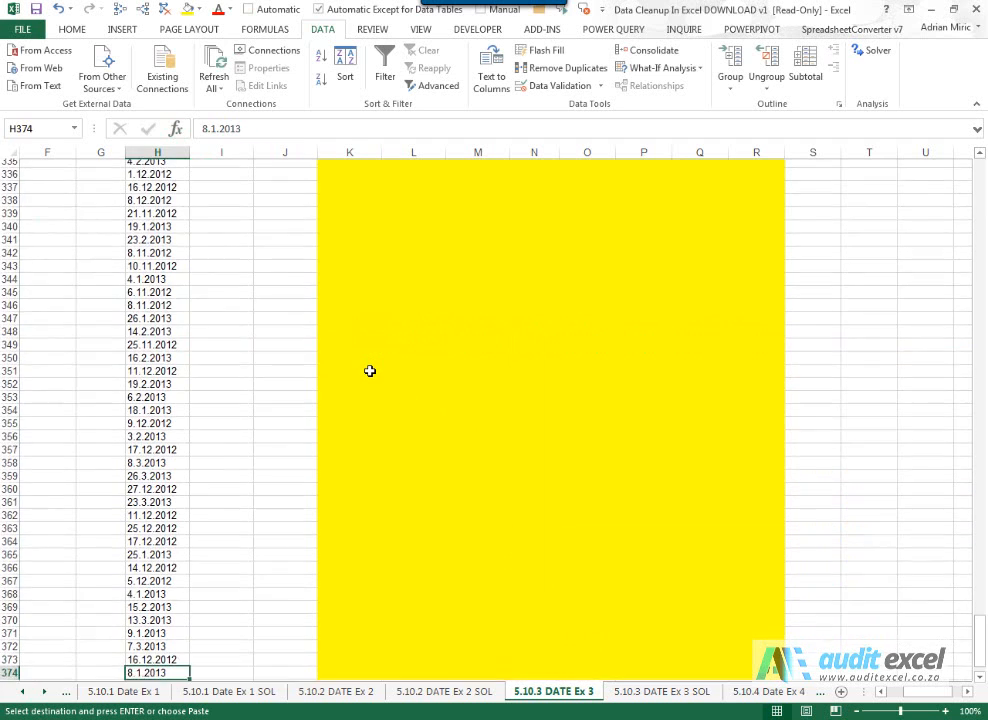
{"action": "key", "text": "Right"}
{"action": "key", "text": "Right"}
{"action": "key", "text": "Right"}
{"action": "key", "text": "ctrl+shift+Up"}
{"action": "key", "text": "ctrl+v"}
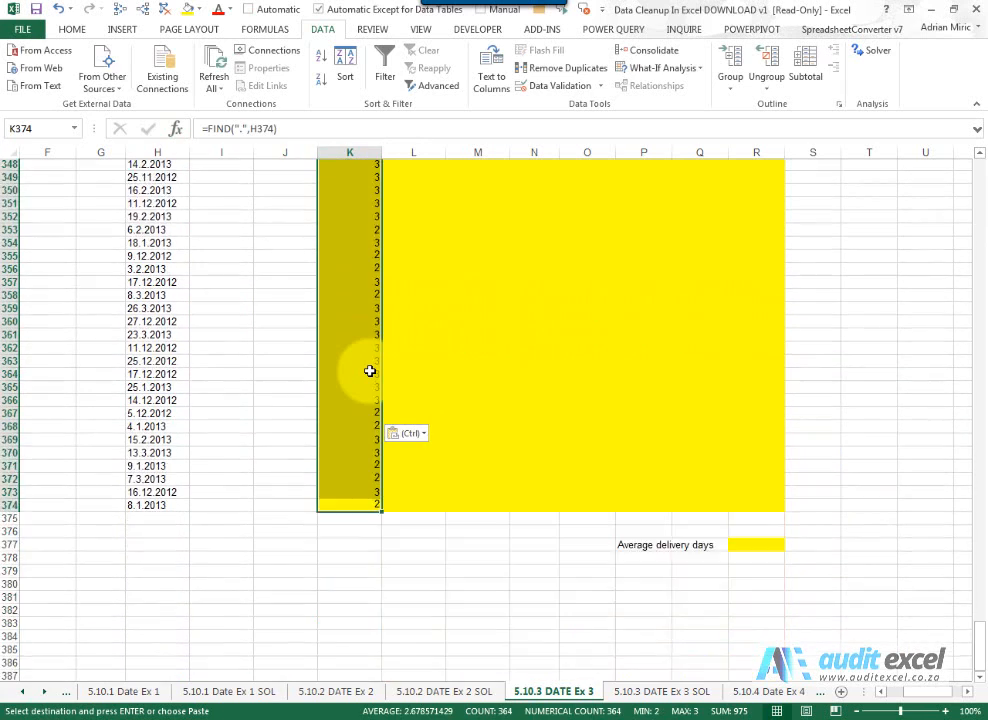
{"action": "key", "text": "ctrl+Up"}
{"action": "key", "text": "Down"}
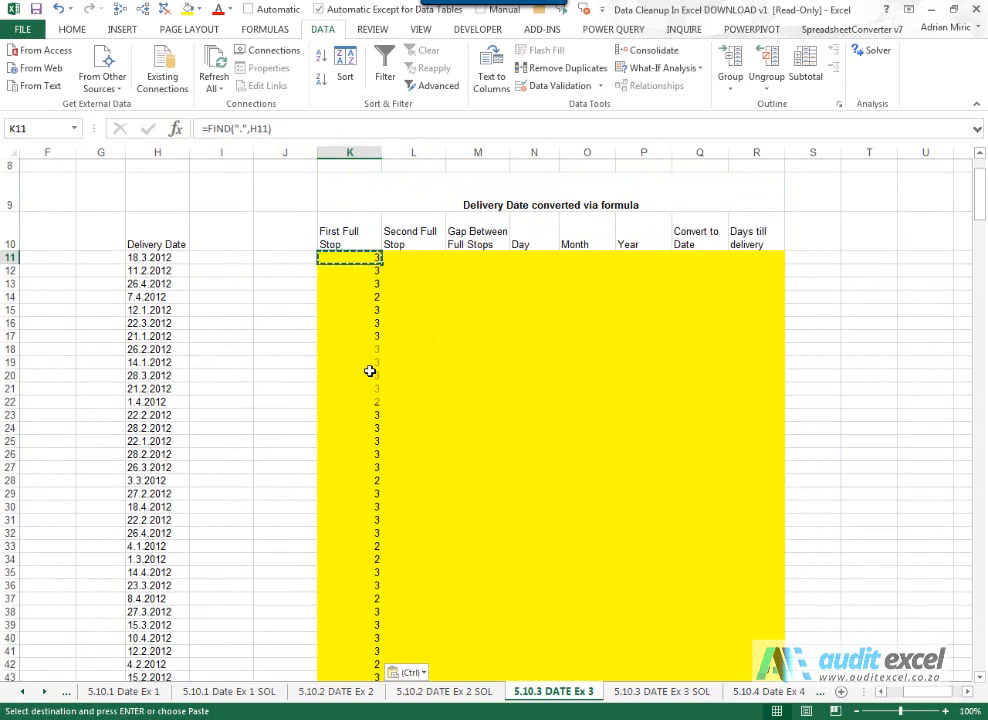
Enter =FIND(".",H11,K11+1) in L11 with the FIND function to locate the second full stop
{"action": "key", "text": "Right"}
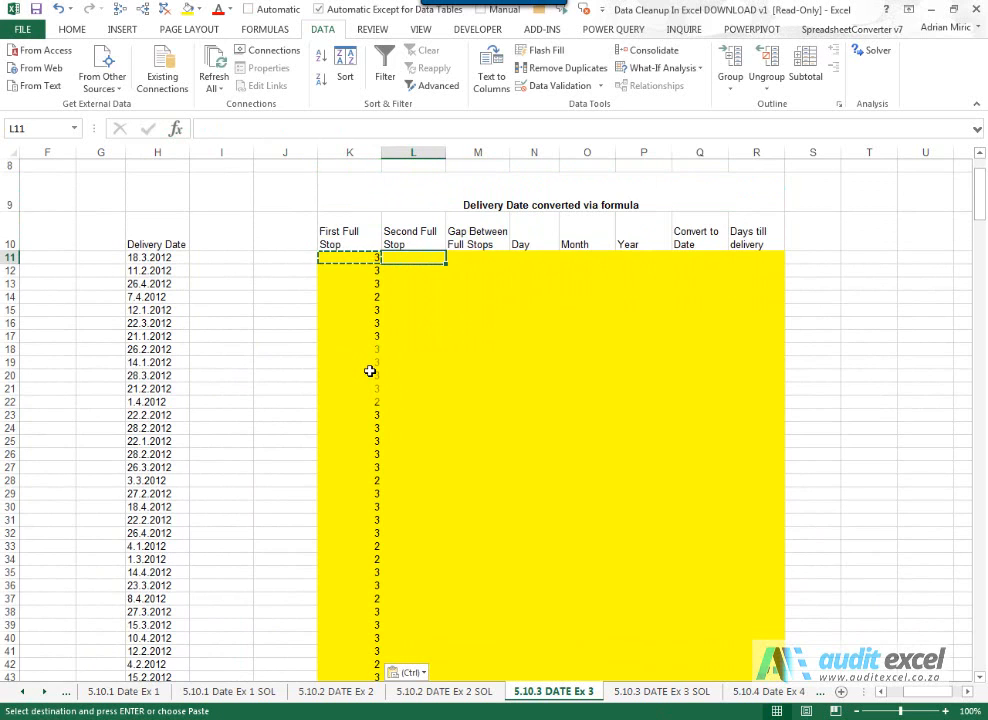
{"action": "left_click", "coordinate": [176, 128]}
{"action": "left_click", "coordinate": [622, 428]}
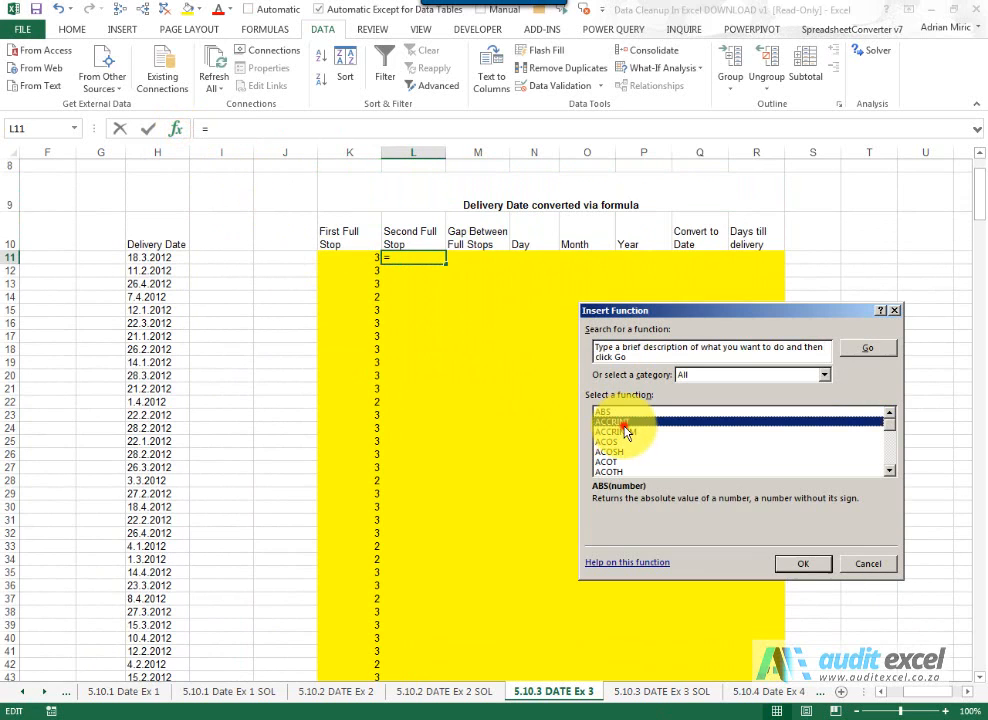
{"action": "type", "text": "find"}
{"action": "key", "text": "Return"}
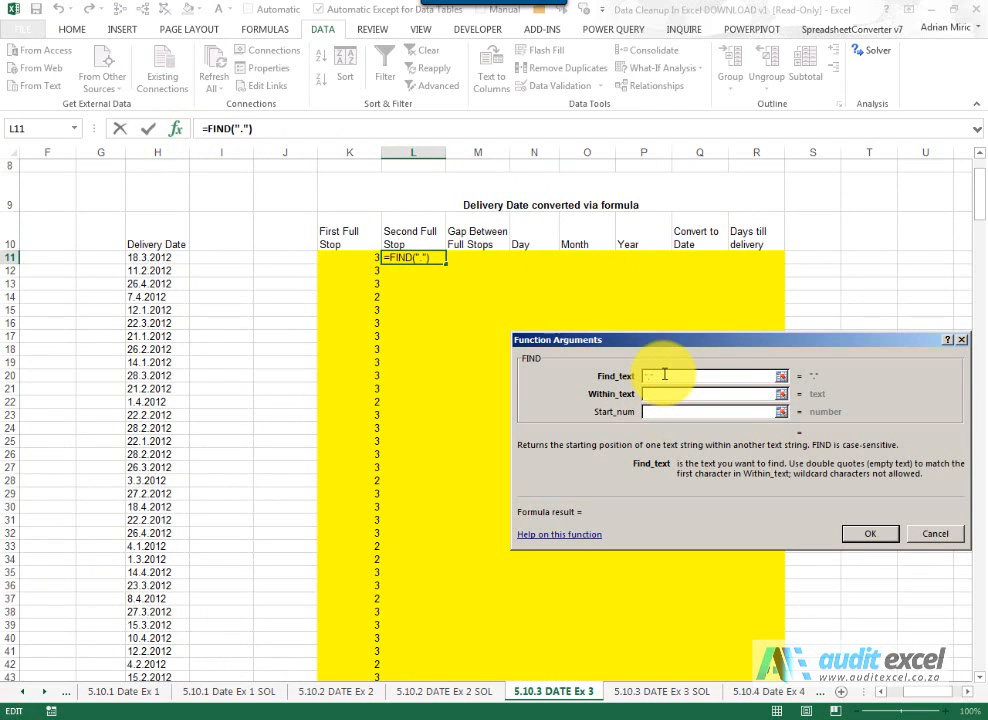
{"action": "type", "text": "\".\""}
{"action": "left_click", "coordinate": [672, 393]}
{"action": "left_click", "coordinate": [168, 258]}
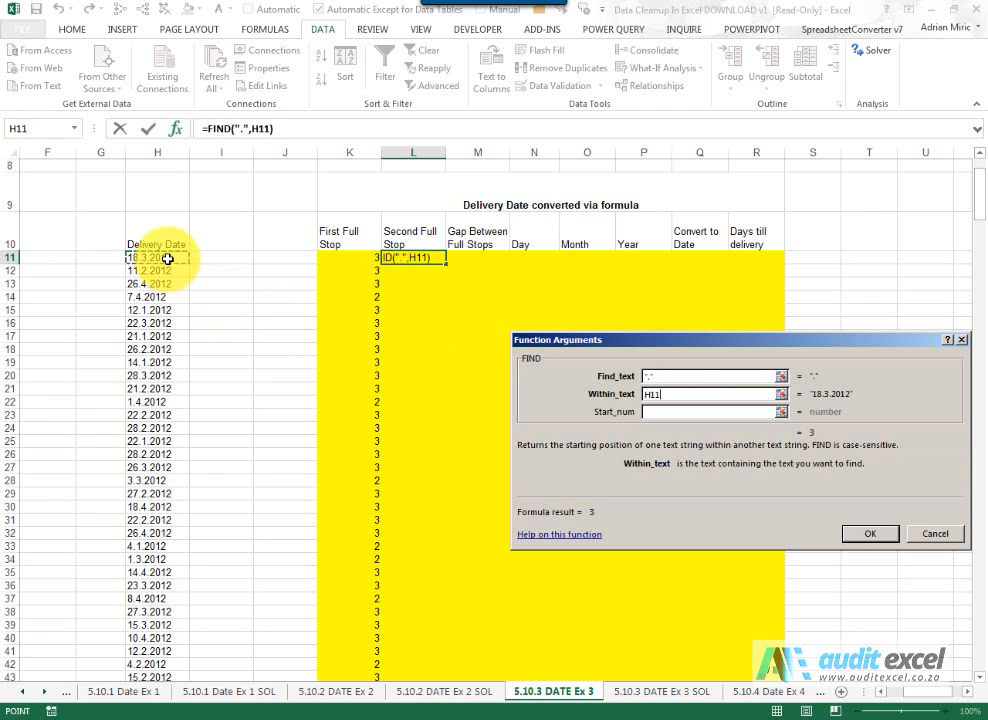
{"action": "left_click", "coordinate": [651, 412]}
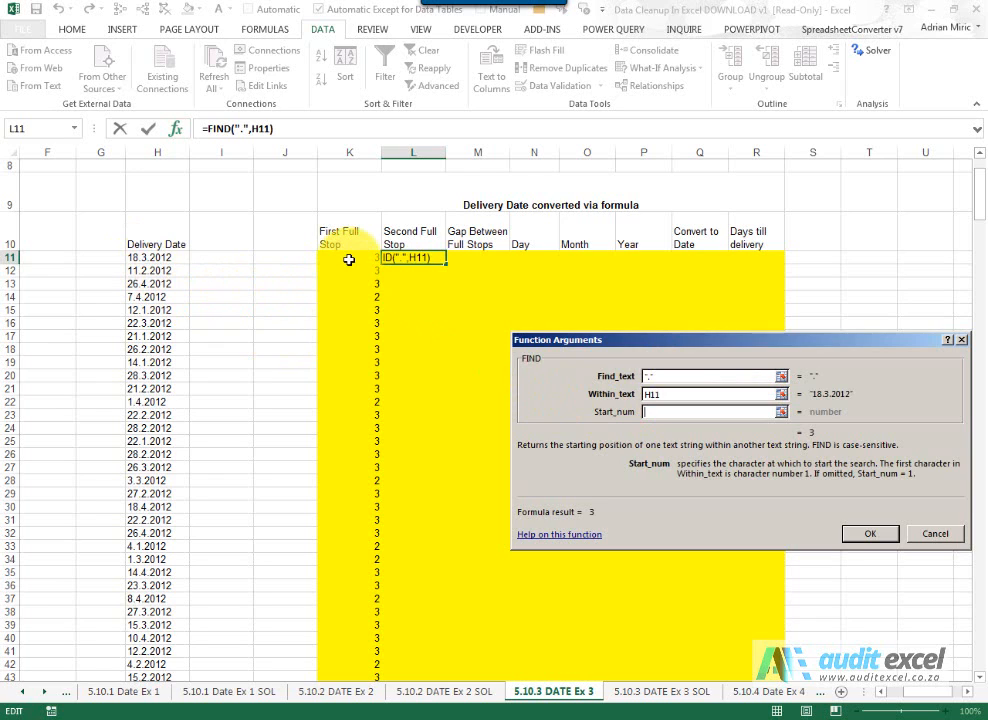
{"action": "left_click", "coordinate": [349, 260]}
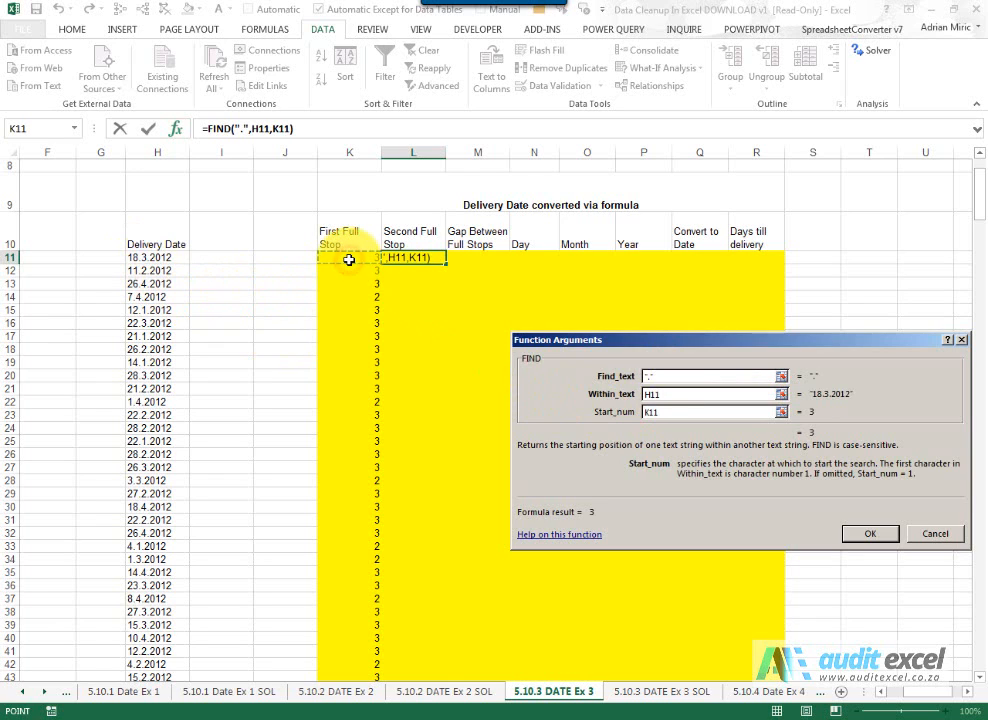
{"action": "type", "text": "+1"}
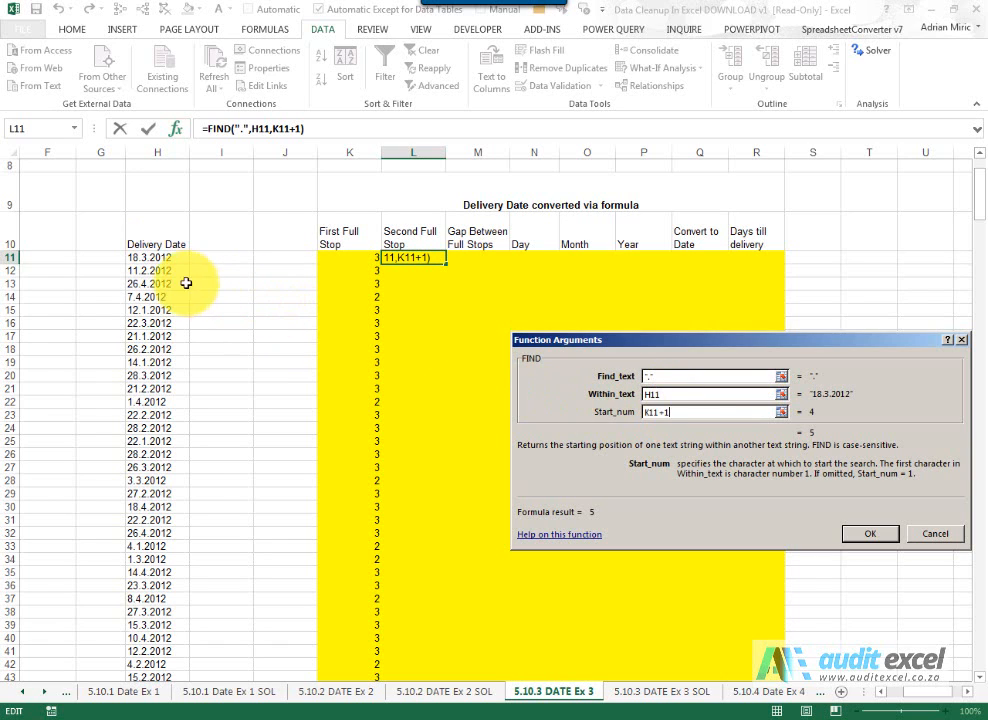
{"action": "left_click", "coordinate": [862, 531]}
Copy the L11 formula down the Second Full Stop column to row 374, and return to the column's header
{"action": "key", "text": "ctrl+c"}
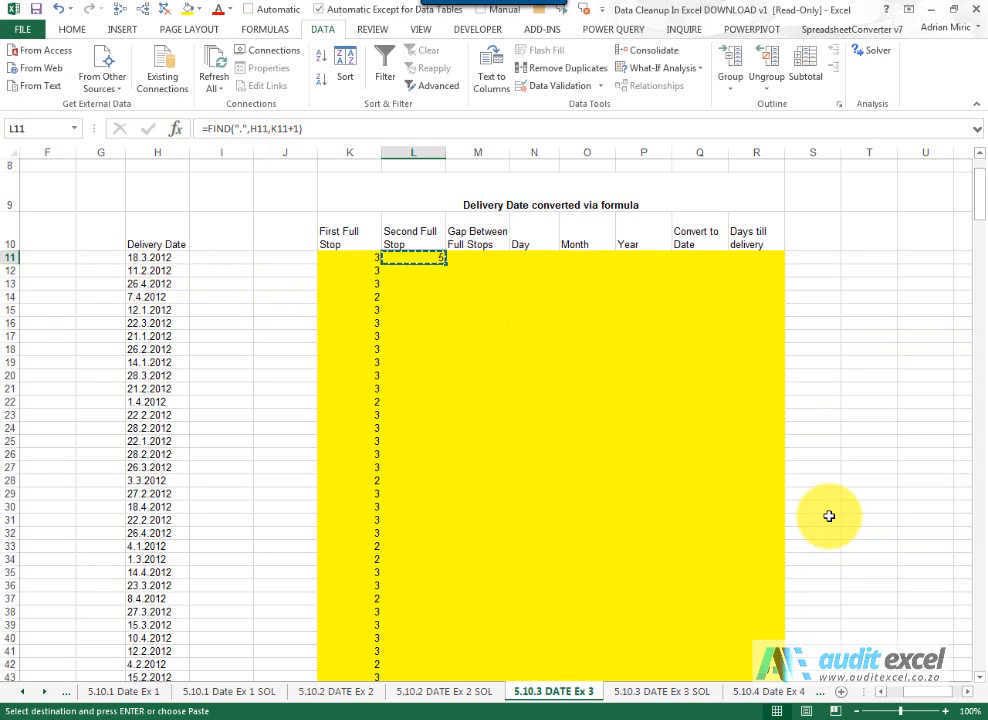
{"action": "key", "text": "Left"}
{"action": "key", "text": "ctrl+Down"}
{"action": "key", "text": "Right"}
{"action": "key", "text": "ctrl+shift+Up"}
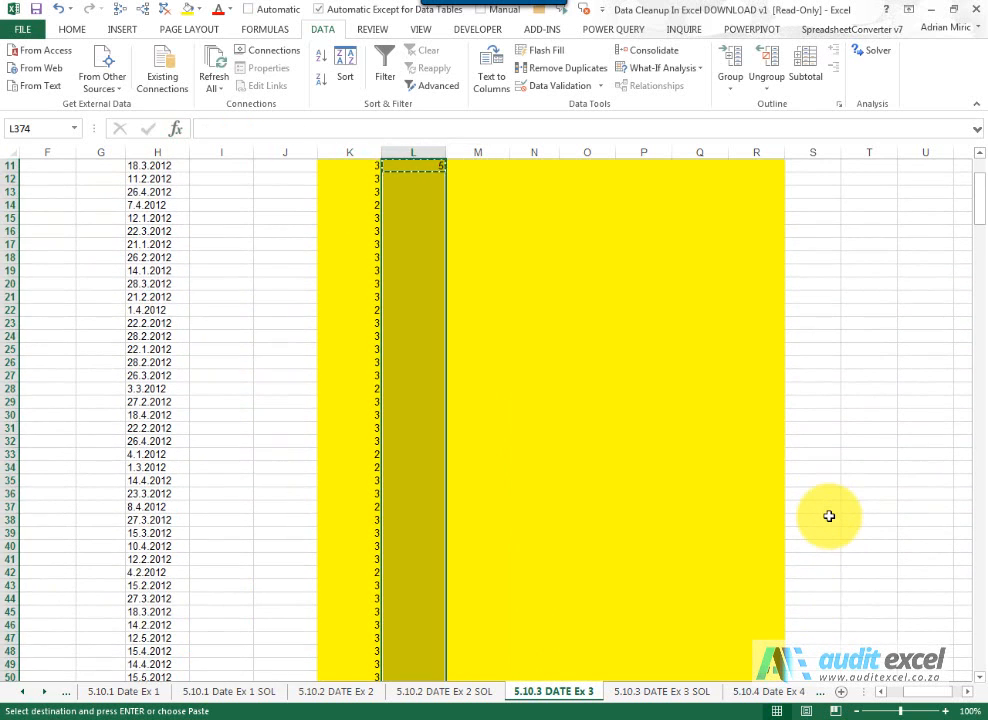
{"action": "key", "text": "ctrl+v"}
{"action": "key", "text": "ctrl+Up"}
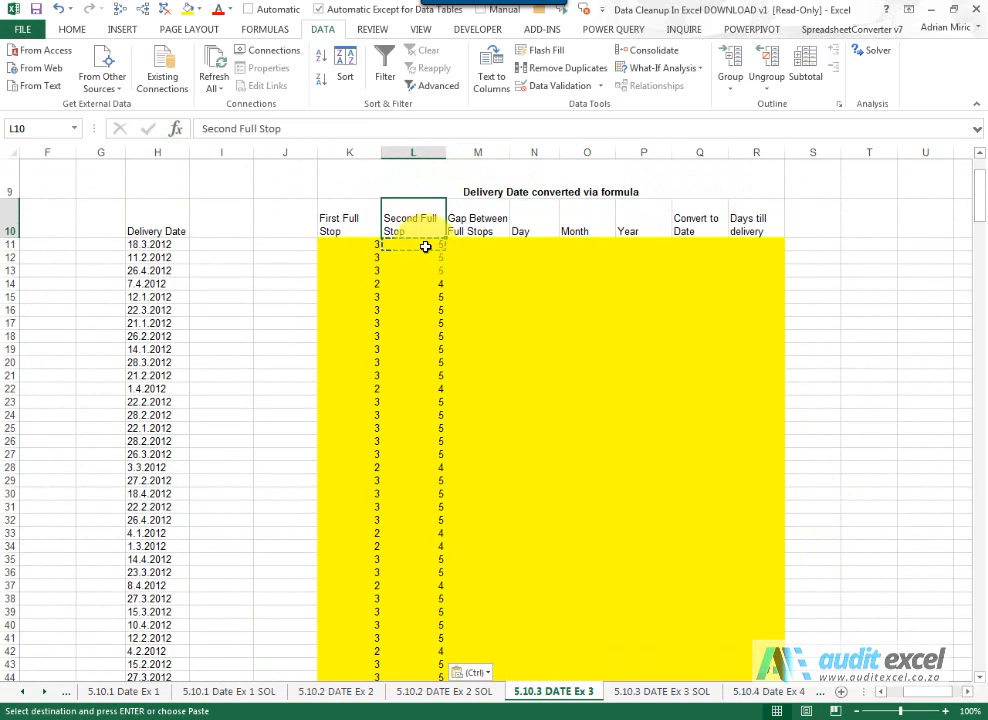
Enter =L11-K11-1 in M11 to calculate the gap between the delivery date's two full stops
{"action": "left_click", "coordinate": [462, 244]}
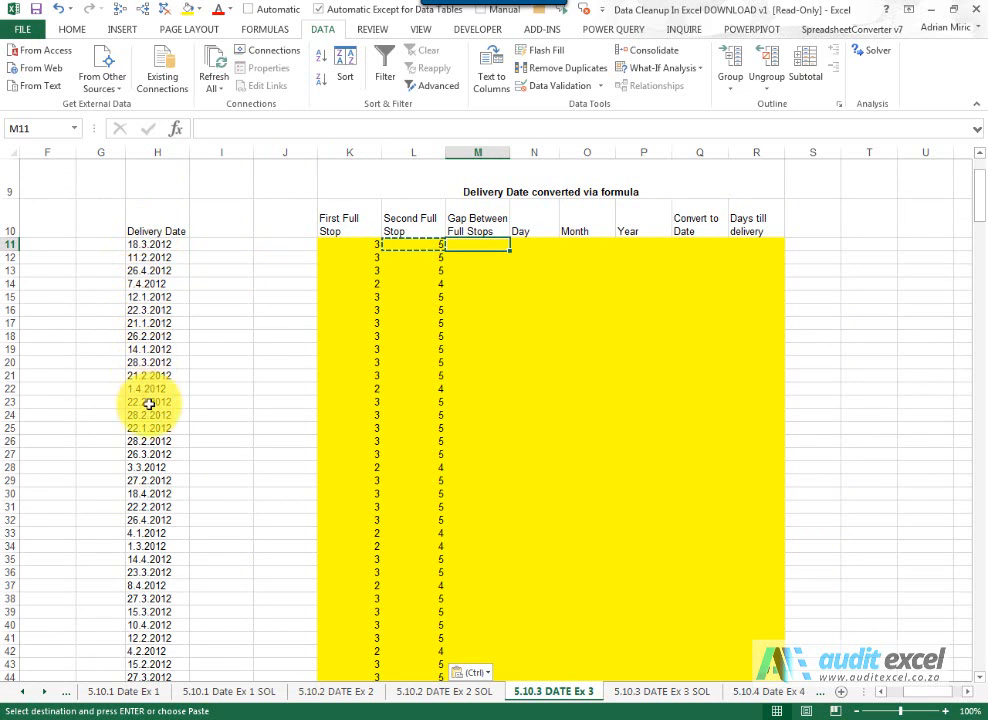
{"action": "scroll", "coordinate": [164, 534], "scroll_direction": "down", "scroll_amount": 3}
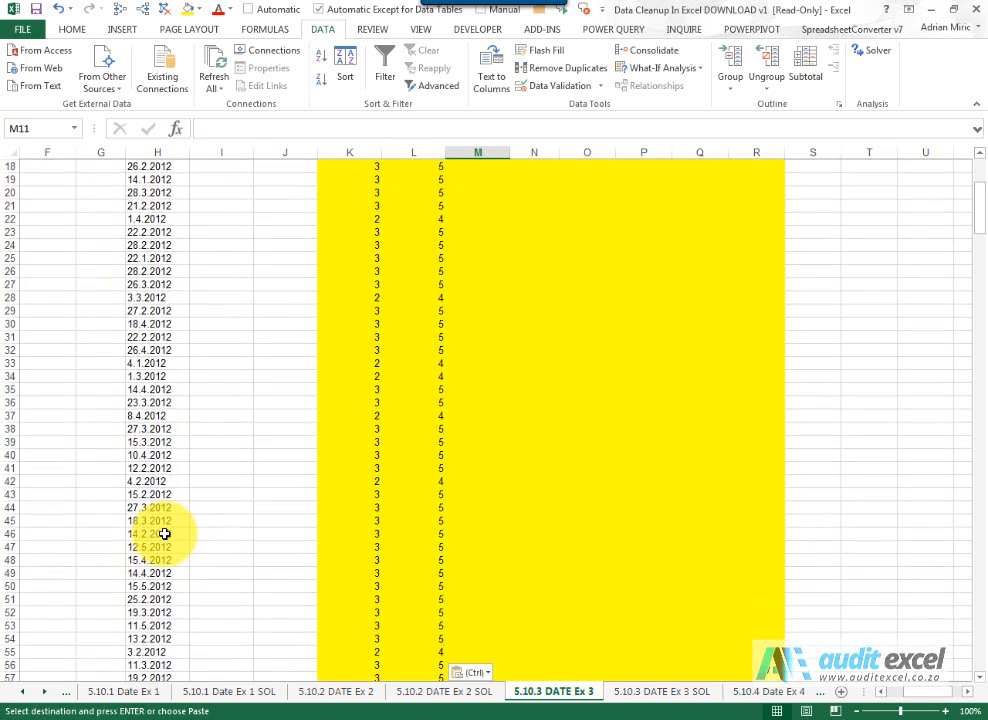
{"action": "scroll", "coordinate": [162, 530], "scroll_direction": "down", "scroll_amount": 1}
{"action": "scroll", "coordinate": [440, 358], "scroll_direction": "up", "scroll_amount": 7}
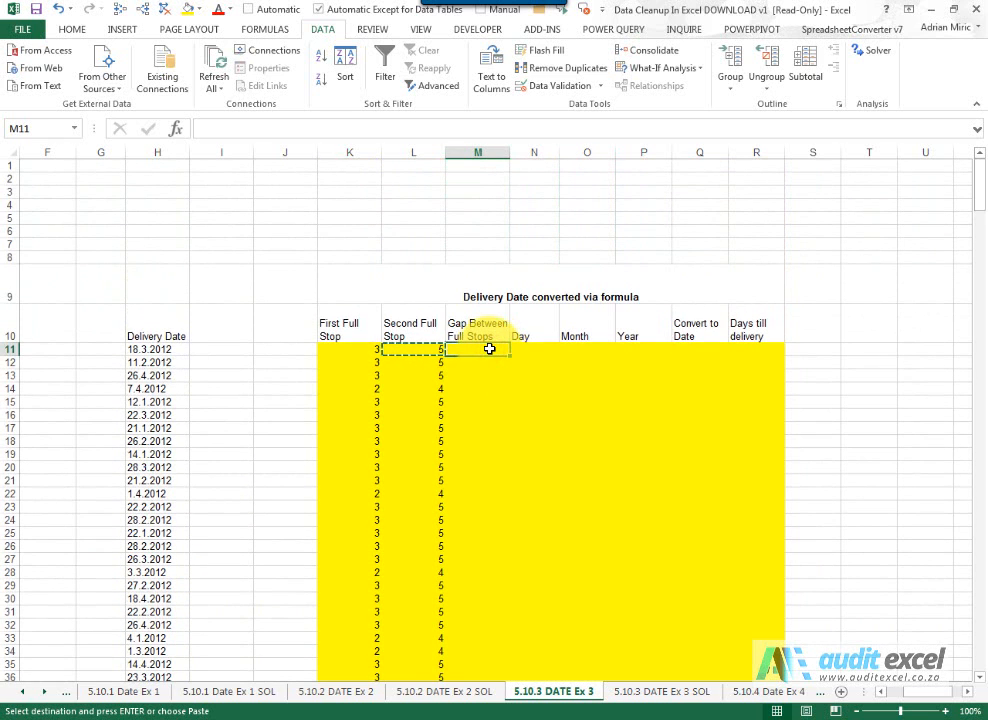
{"action": "type", "text": "="}
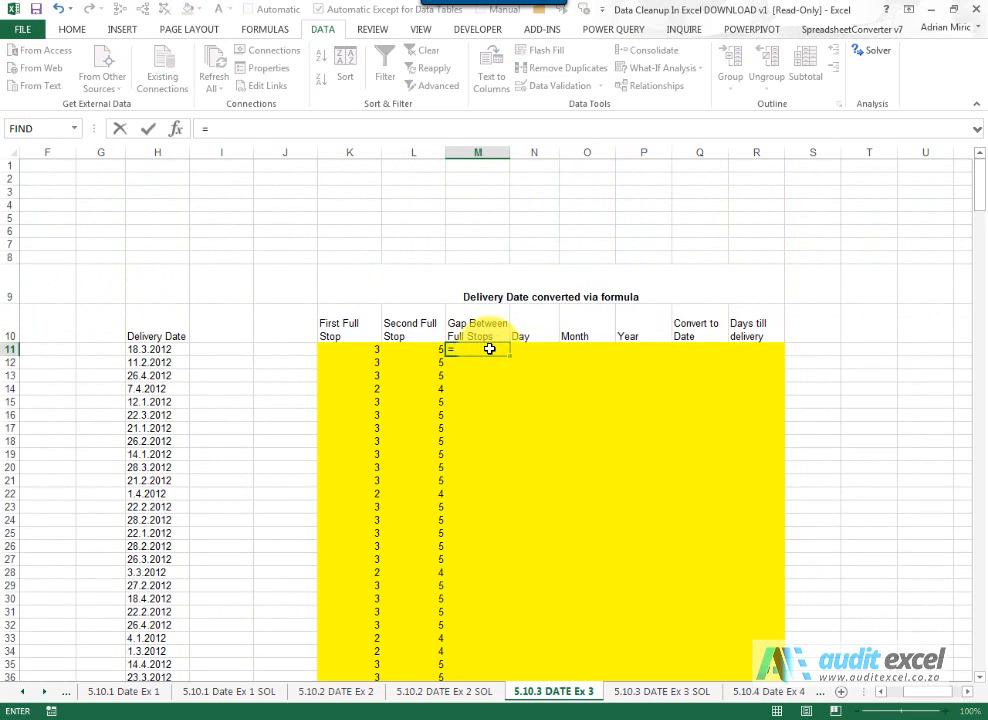
{"action": "left_click", "coordinate": [432, 347]}
{"action": "type", "text": "-"}
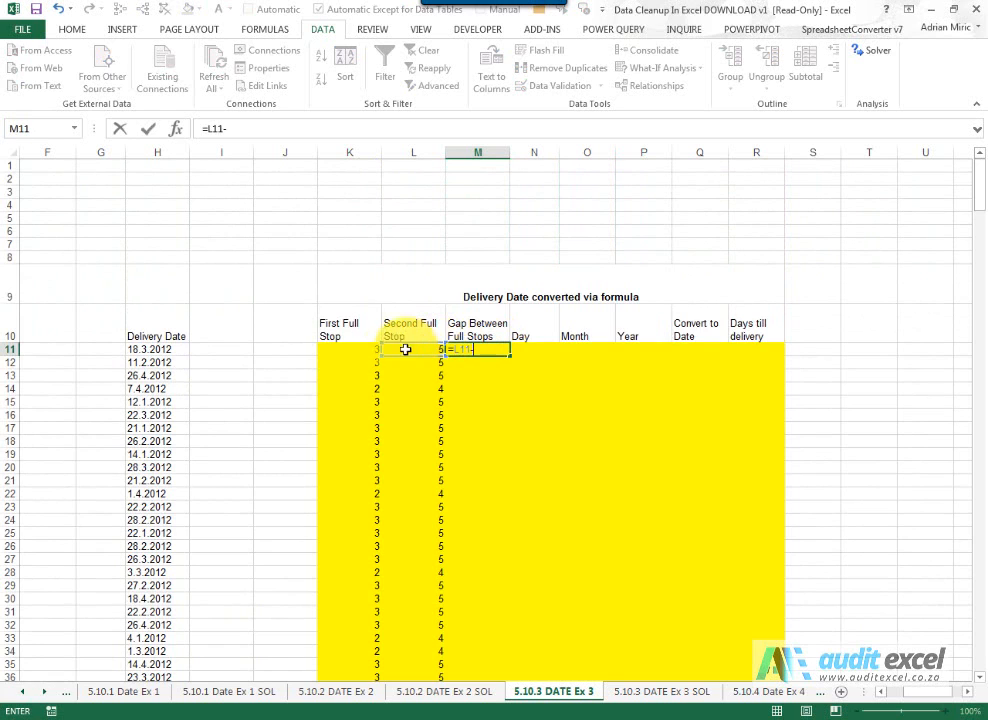
{"action": "left_click", "coordinate": [366, 347]}
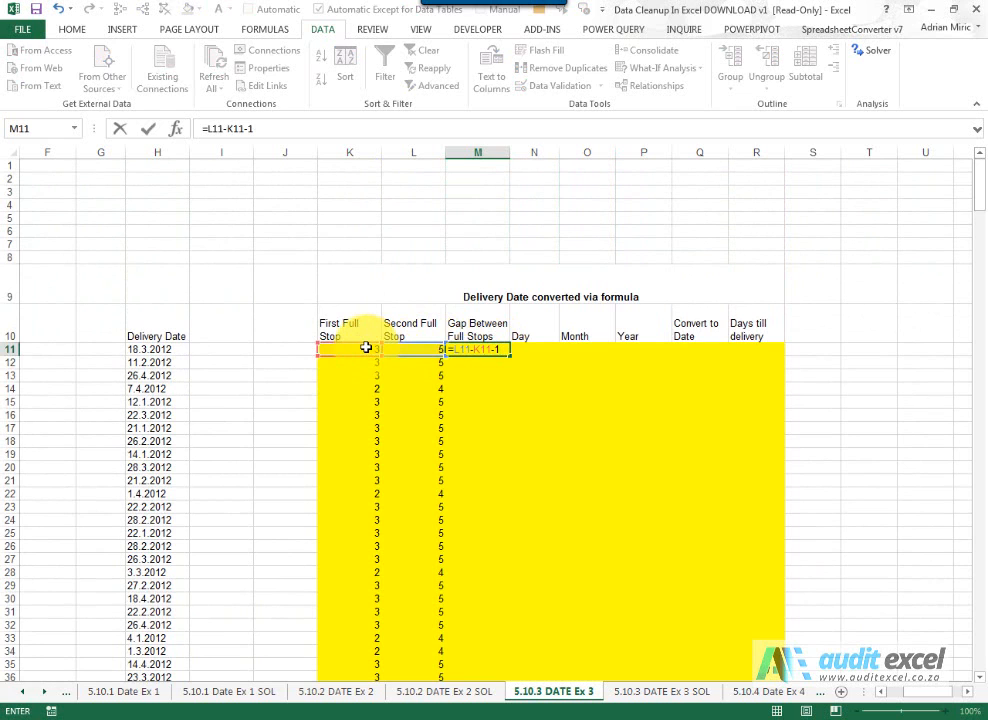
{"action": "key", "text": "Return"}
Copy the M11 formula down the Gap Between Full Stops column to row 374, check M367, and return to row 11
{"action": "key", "text": "Up"}
{"action": "key", "text": "ctrl+c"}
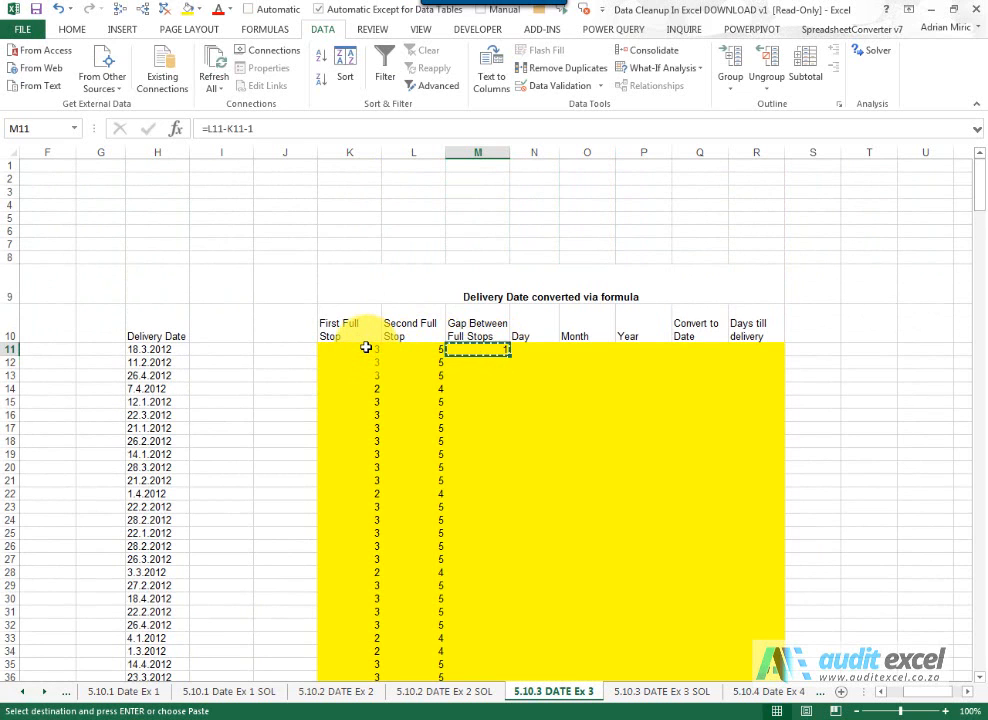
{"action": "key", "text": "Left"}
{"action": "key", "text": "ctrl+Down"}
{"action": "key", "text": "Right"}
{"action": "key", "text": "ctrl+shift+Up"}
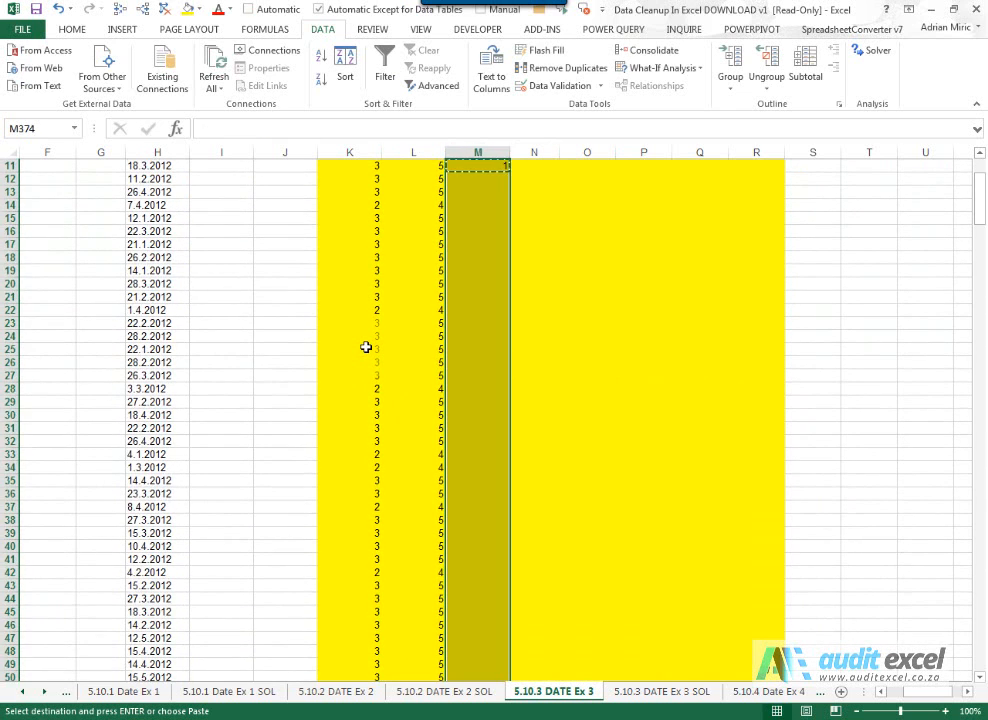
{"action": "key", "text": "ctrl+v"}
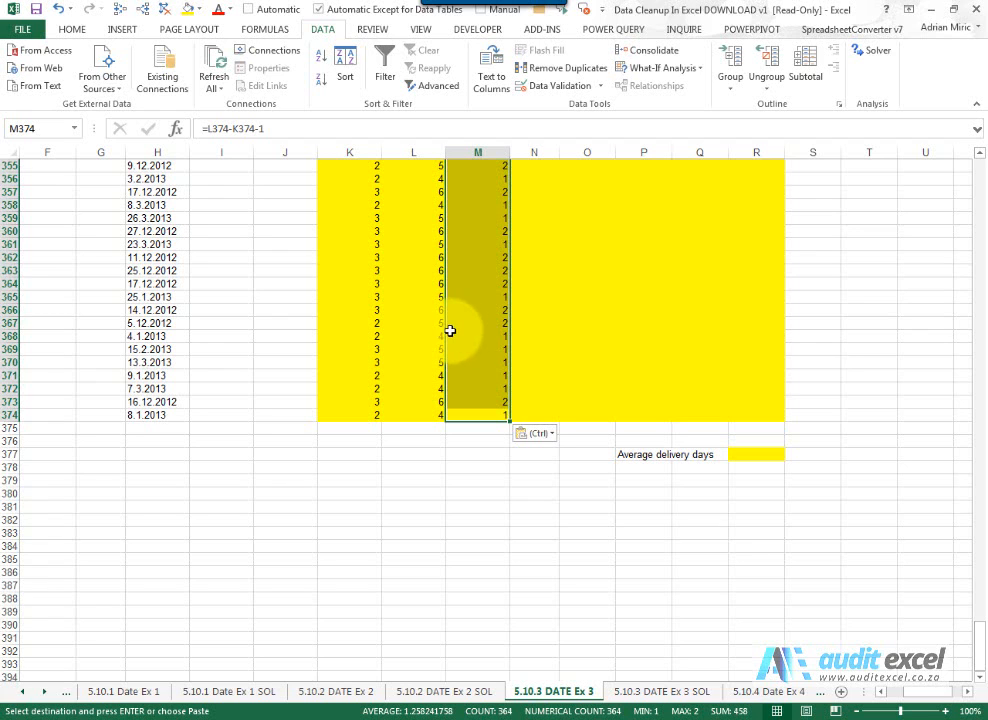
{"action": "left_click", "coordinate": [490, 324]}
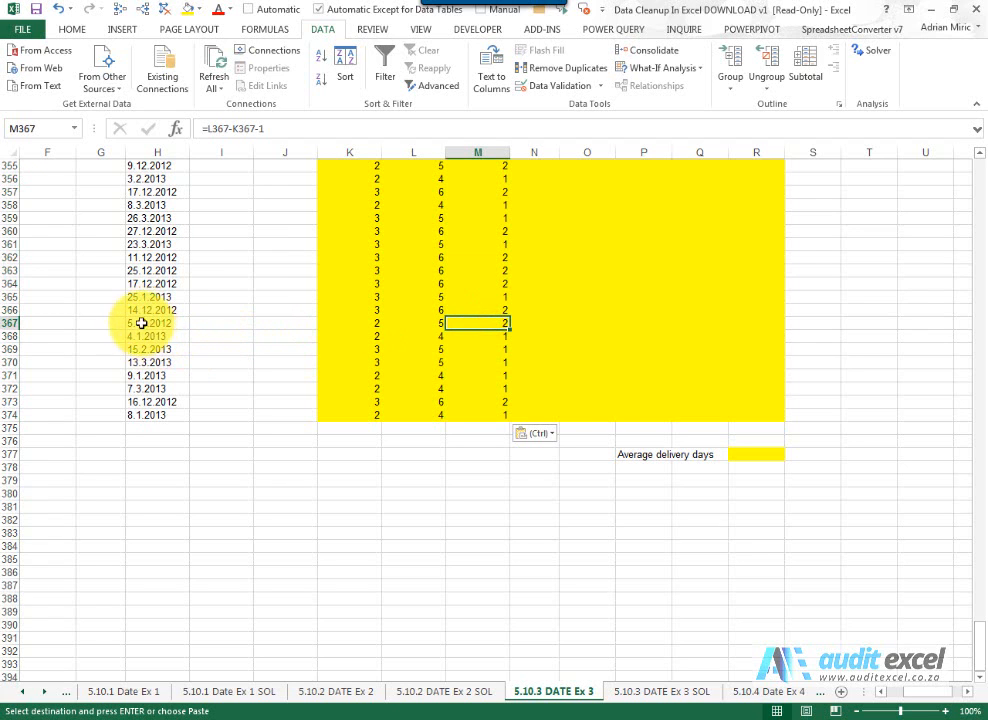
{"action": "key", "text": "ctrl+Up"}
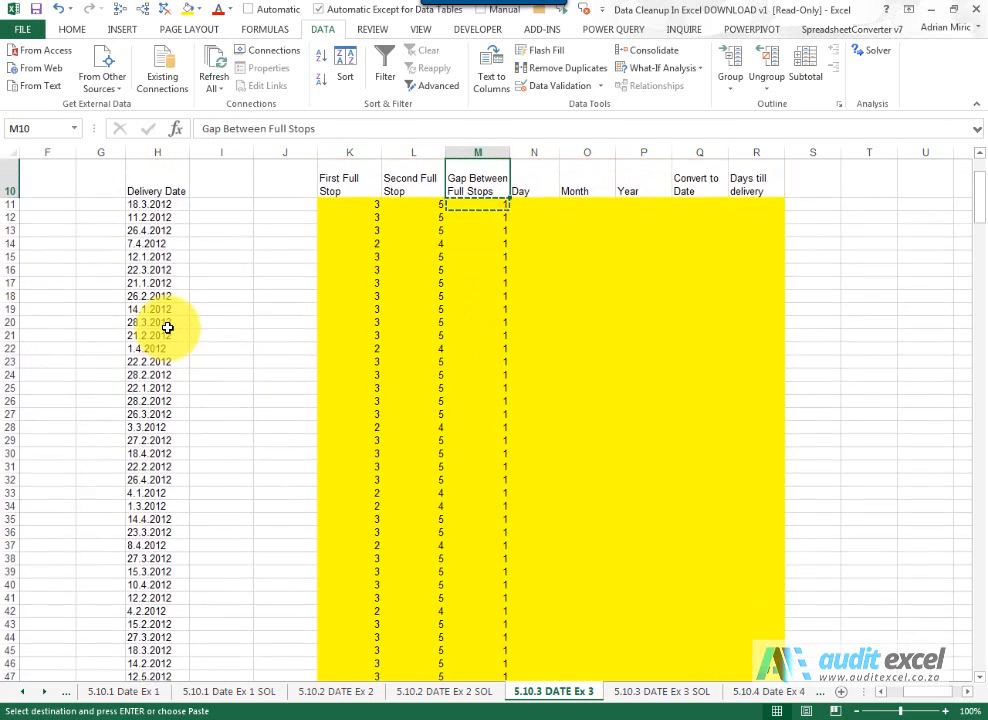
{"action": "key", "text": "Up"}
{"action": "key", "text": "Down"}
{"action": "key", "text": "Down"}
{"action": "key", "text": "Left"}
{"action": "key", "text": "Left"}
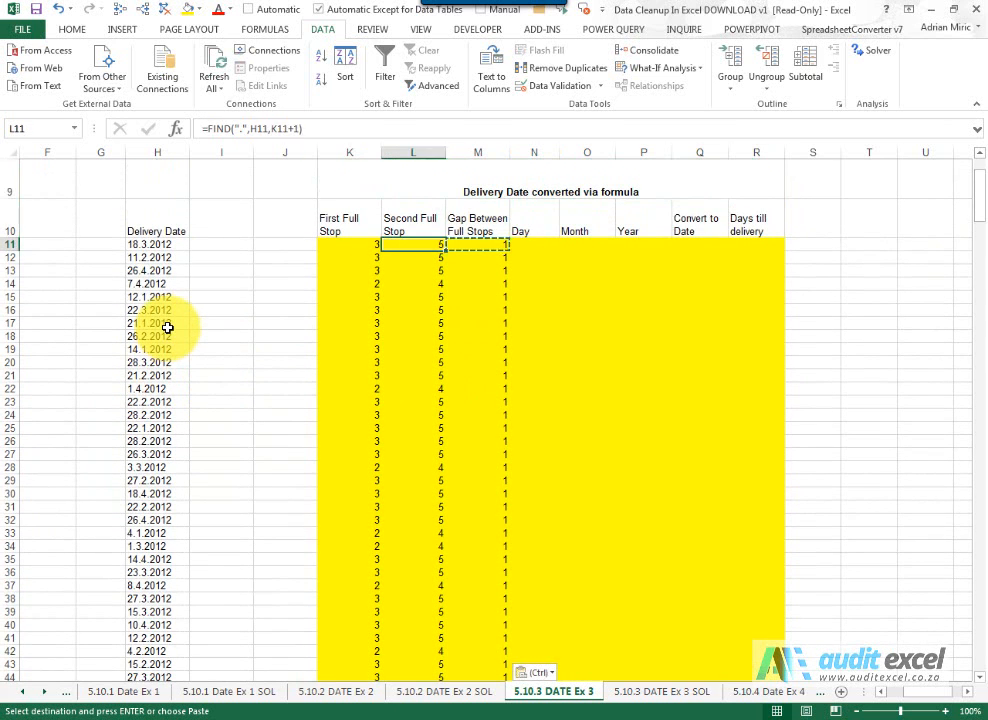
Enter =LEFT(H11,K11-1) in N11 with the LEFT function to extract the delivery day
{"action": "key", "text": "Right"}
{"action": "key", "text": "Right"}
{"action": "key", "text": "Right"}
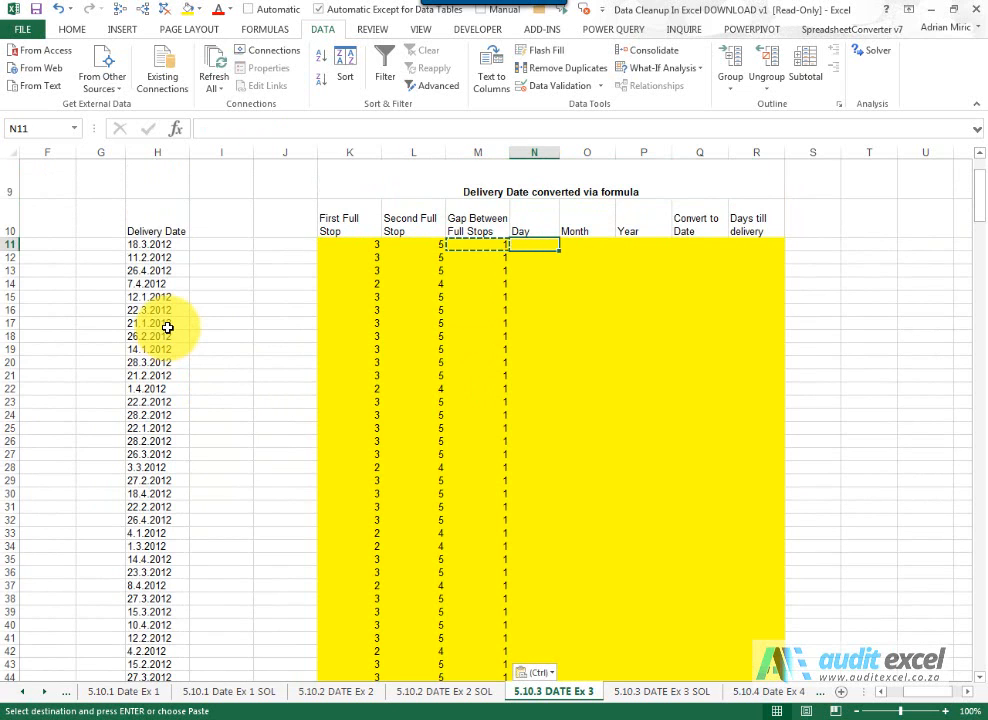
{"action": "left_click", "coordinate": [175, 129]}
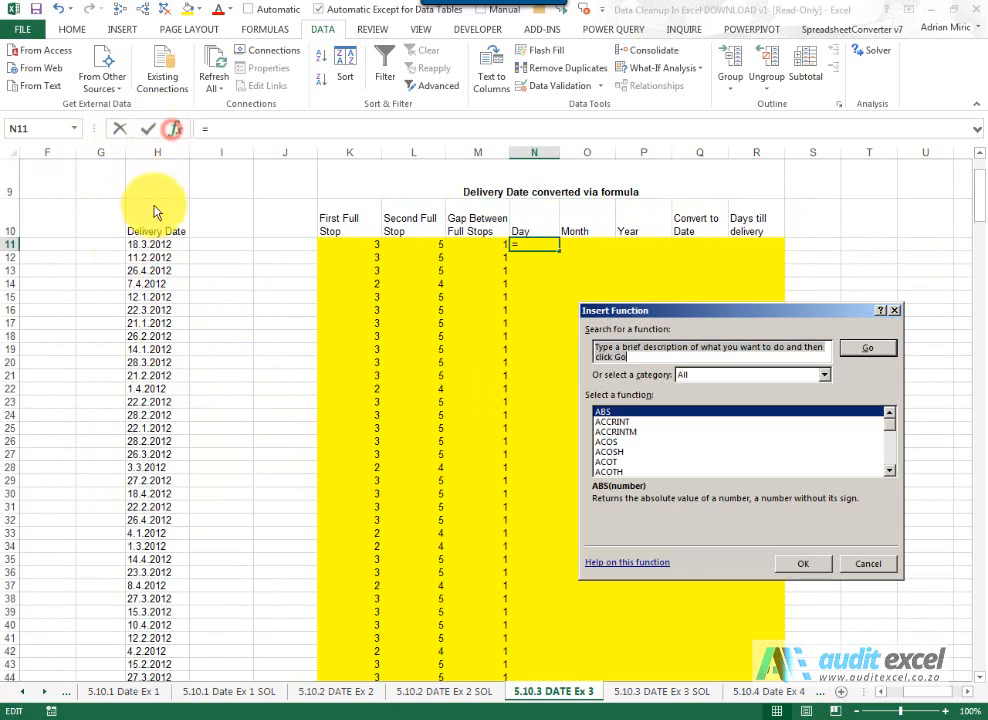
{"action": "left_click", "coordinate": [600, 432]}
{"action": "key", "text": "l"}
{"action": "key", "text": "e"}
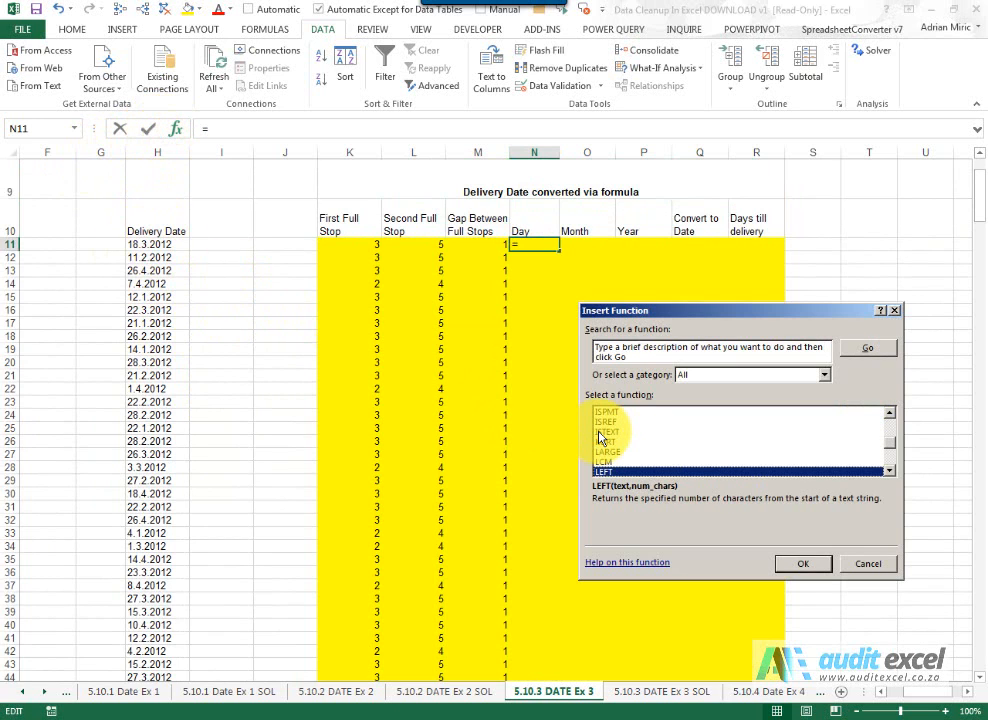
{"action": "key", "text": "Return"}
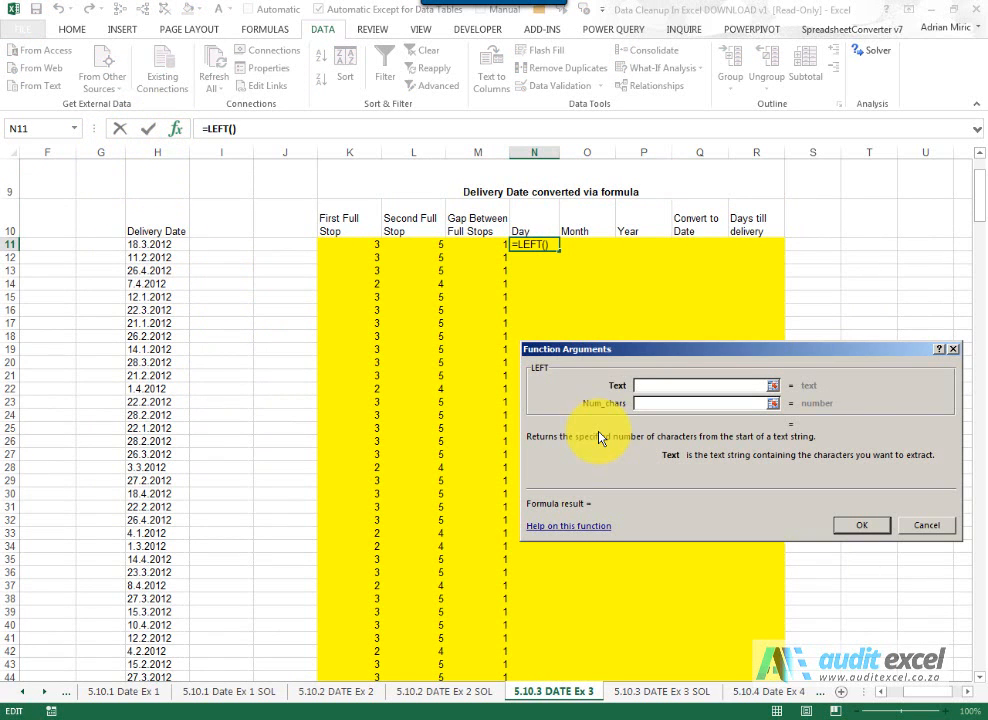
{"action": "left_click", "coordinate": [150, 244]}
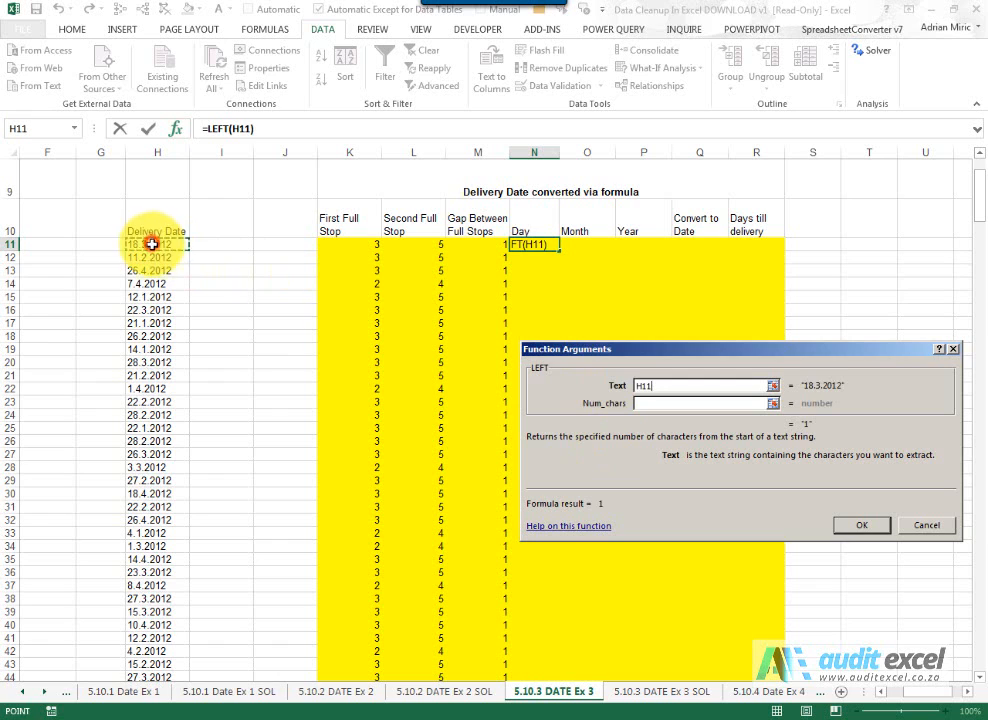
{"action": "left_click", "coordinate": [639, 405]}
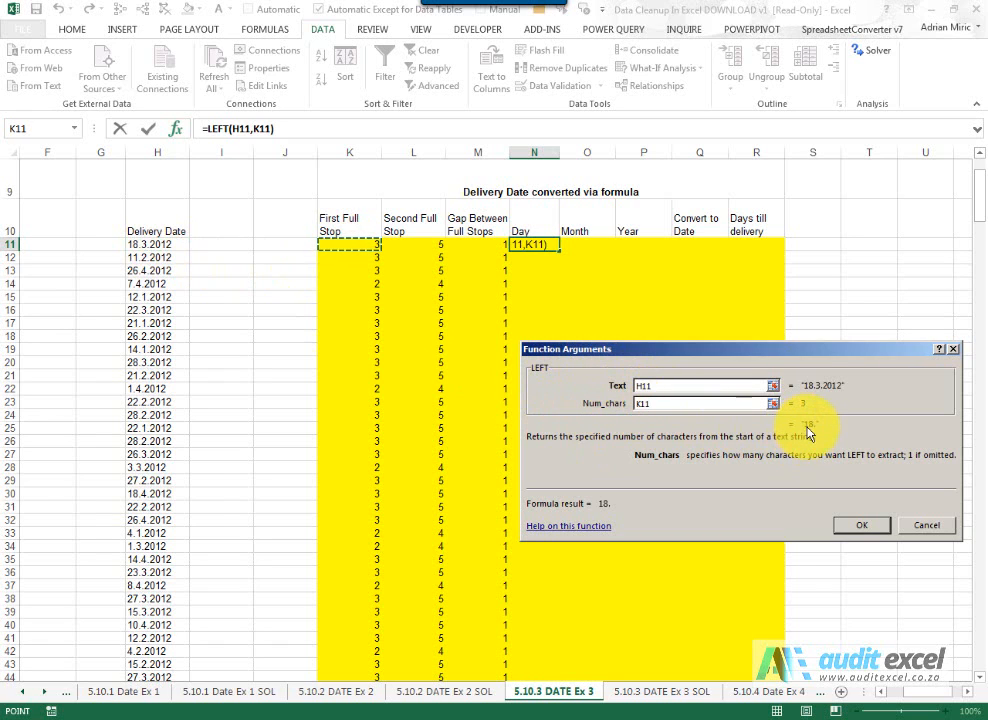
{"action": "left_click", "coordinate": [700, 401]}
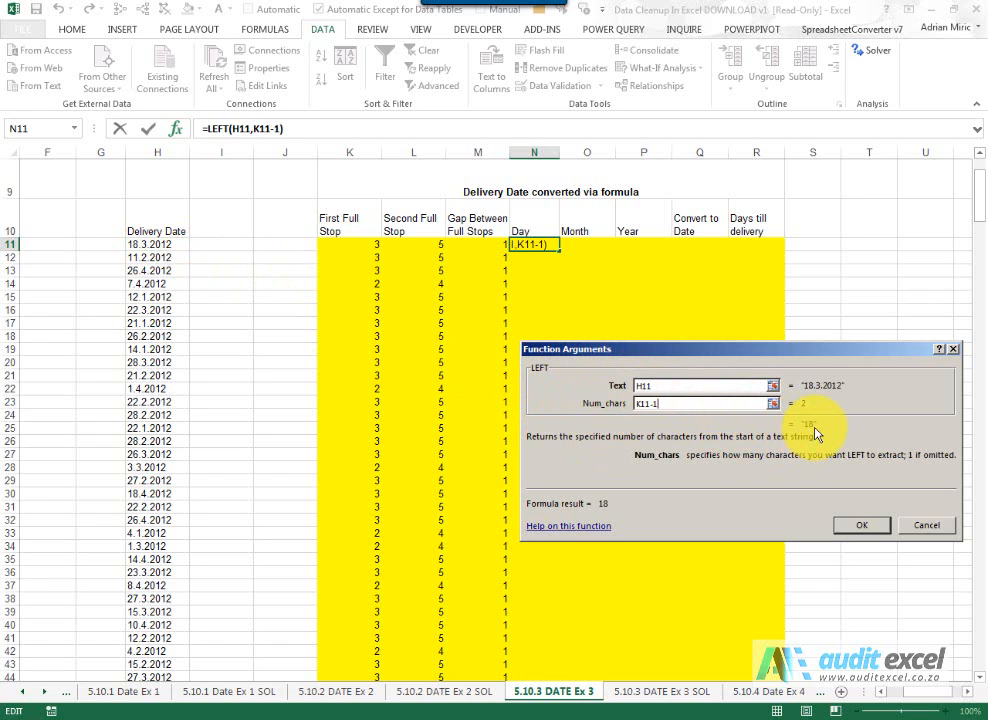
{"action": "left_click", "coordinate": [860, 526]}
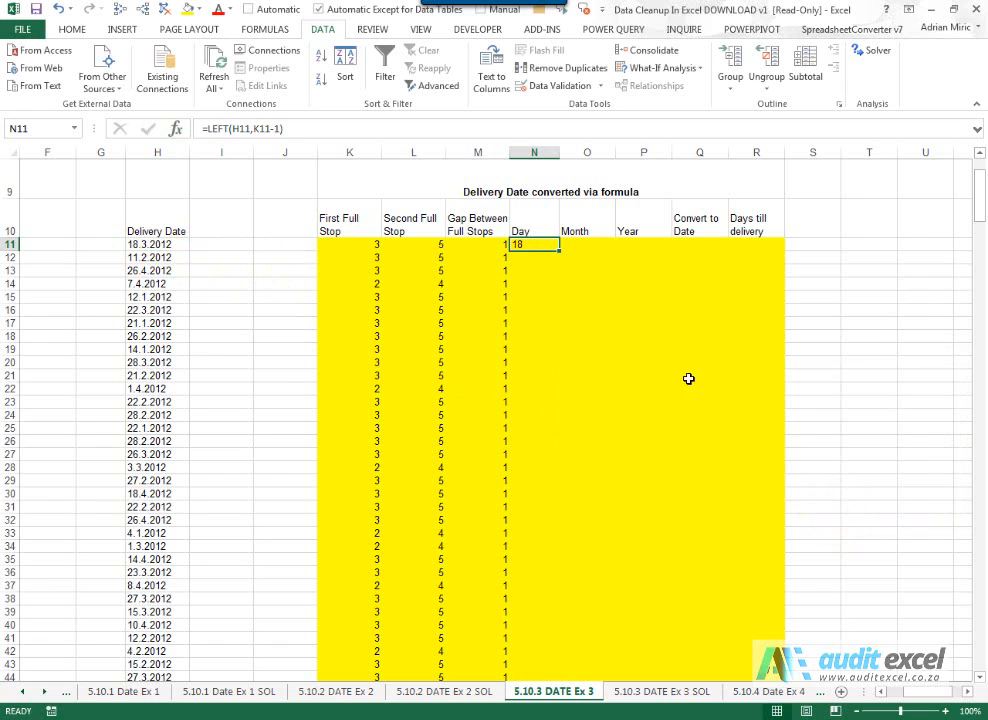
Enter =MID(H11,K11+1,M11) in O11 with the MID function to extract the delivery month
{"action": "left_click", "coordinate": [586, 243]}
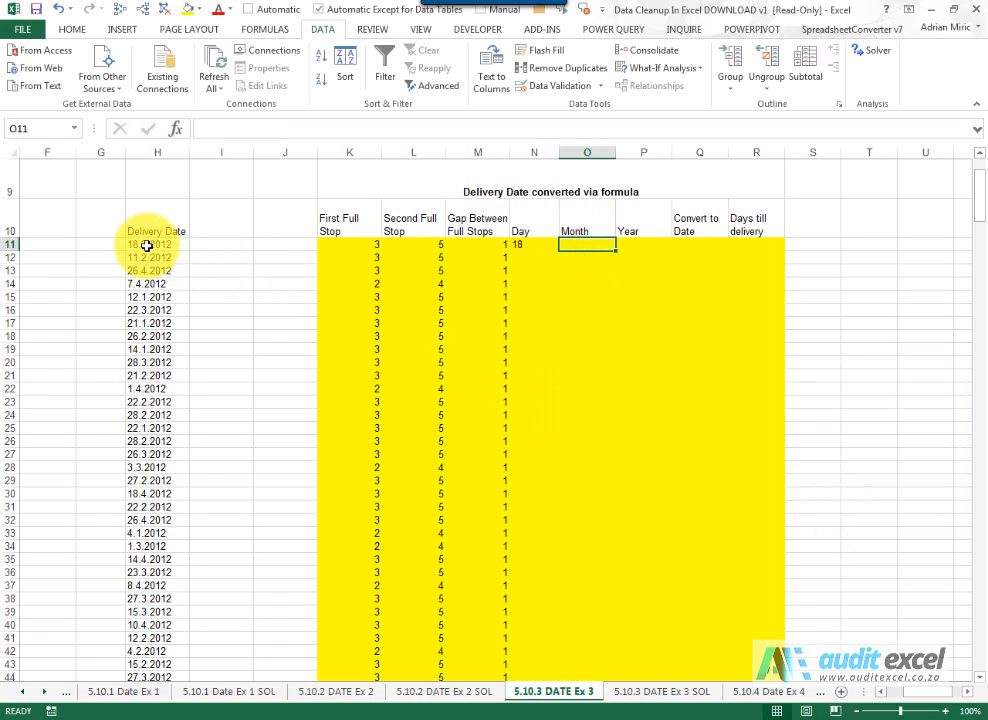
{"action": "left_click", "coordinate": [178, 128]}
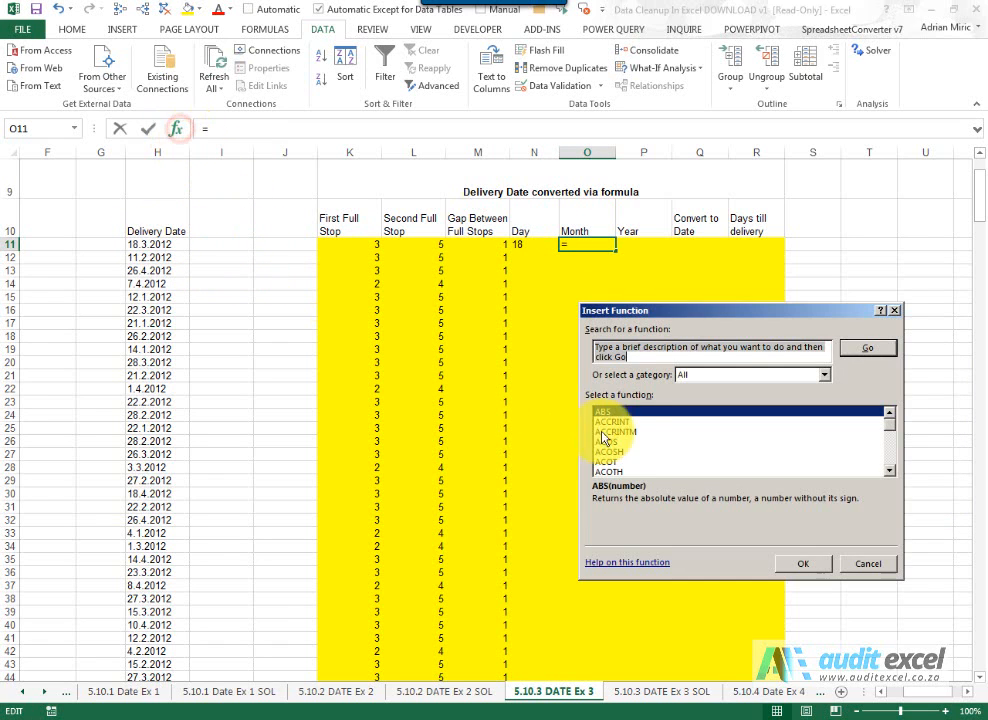
{"action": "left_click", "coordinate": [632, 441]}
{"action": "key", "text": "m"}
{"action": "key", "text": "i"}
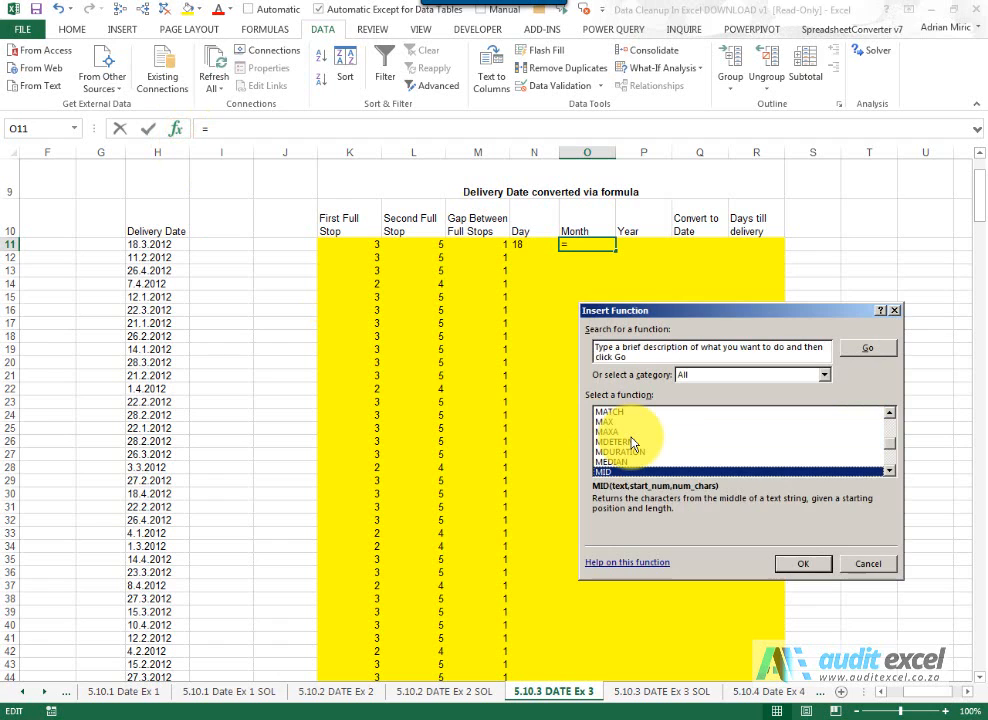
{"action": "key", "text": "Return"}
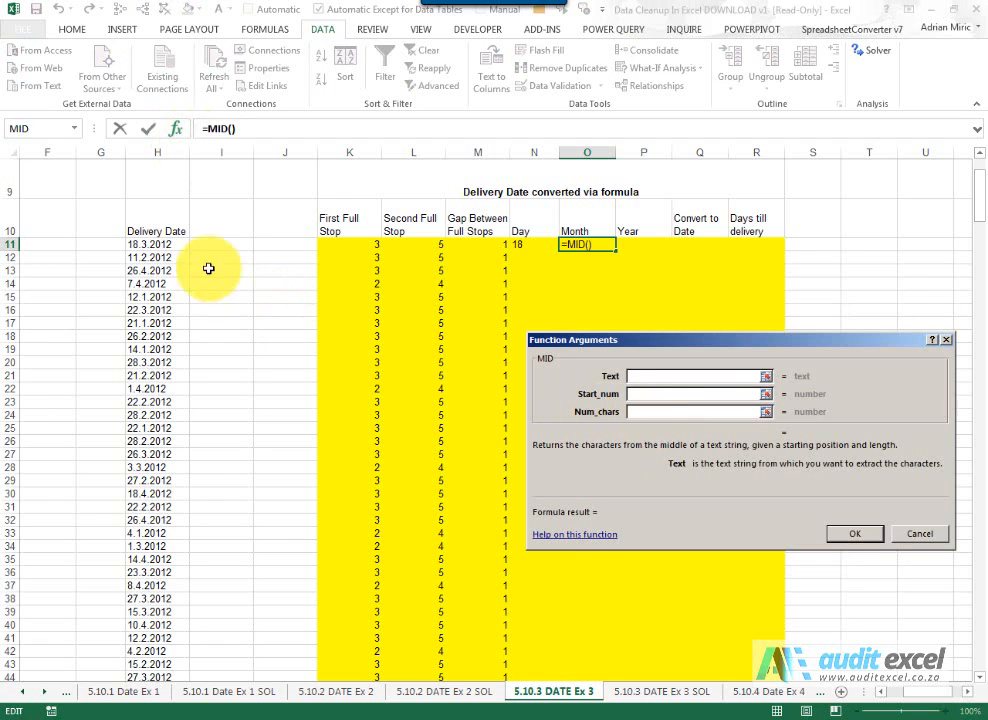
{"action": "left_click", "coordinate": [163, 244]}
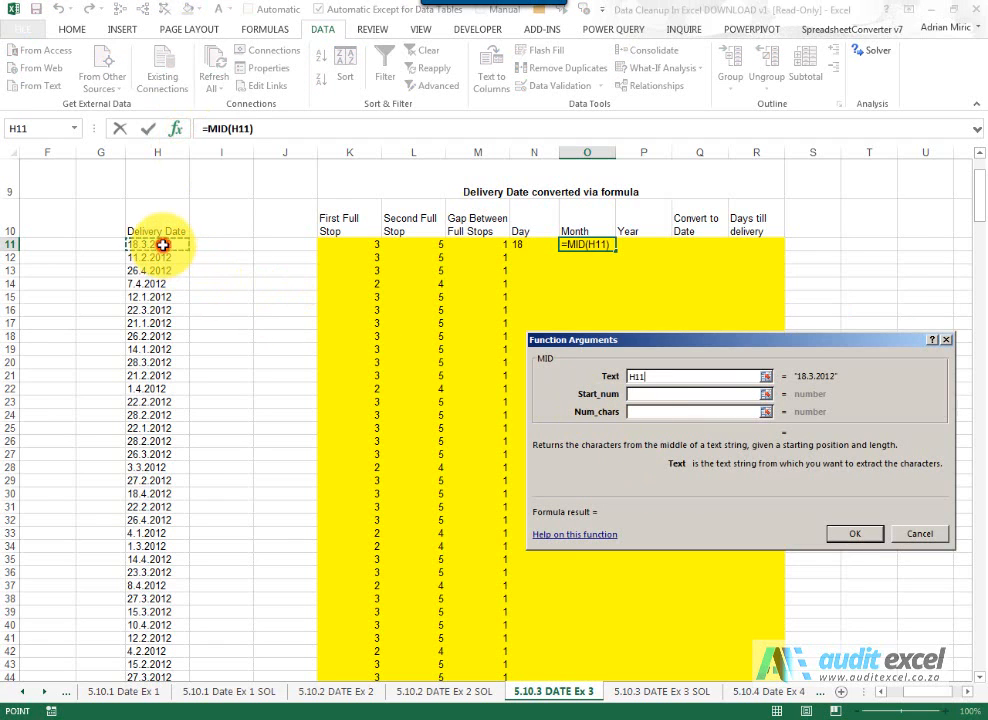
{"action": "left_click", "coordinate": [636, 396]}
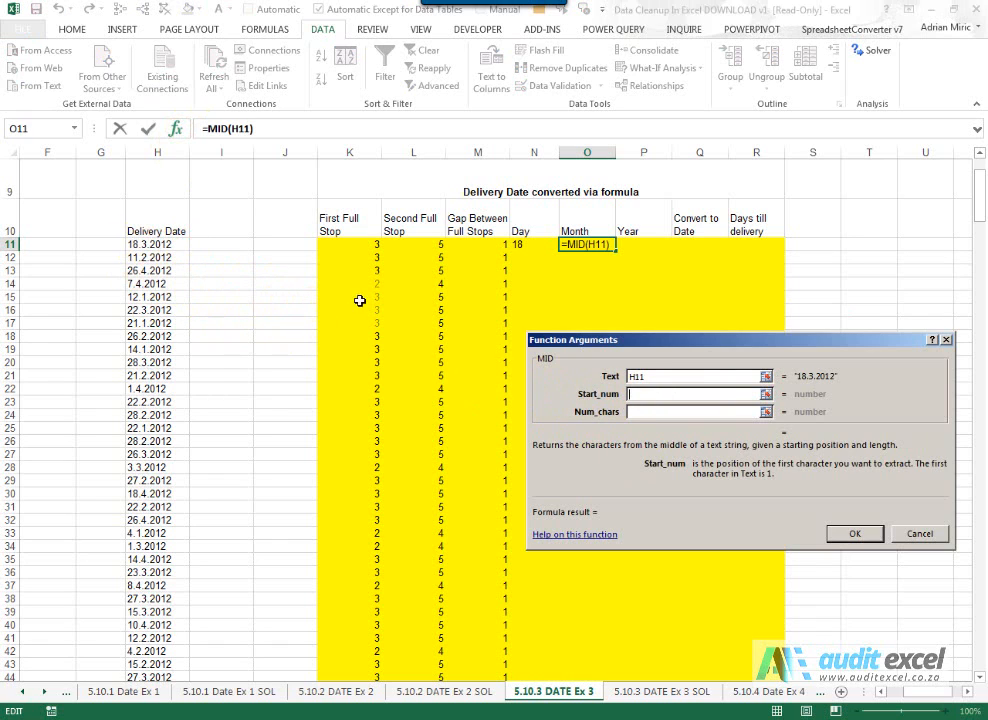
{"action": "left_click", "coordinate": [350, 245]}
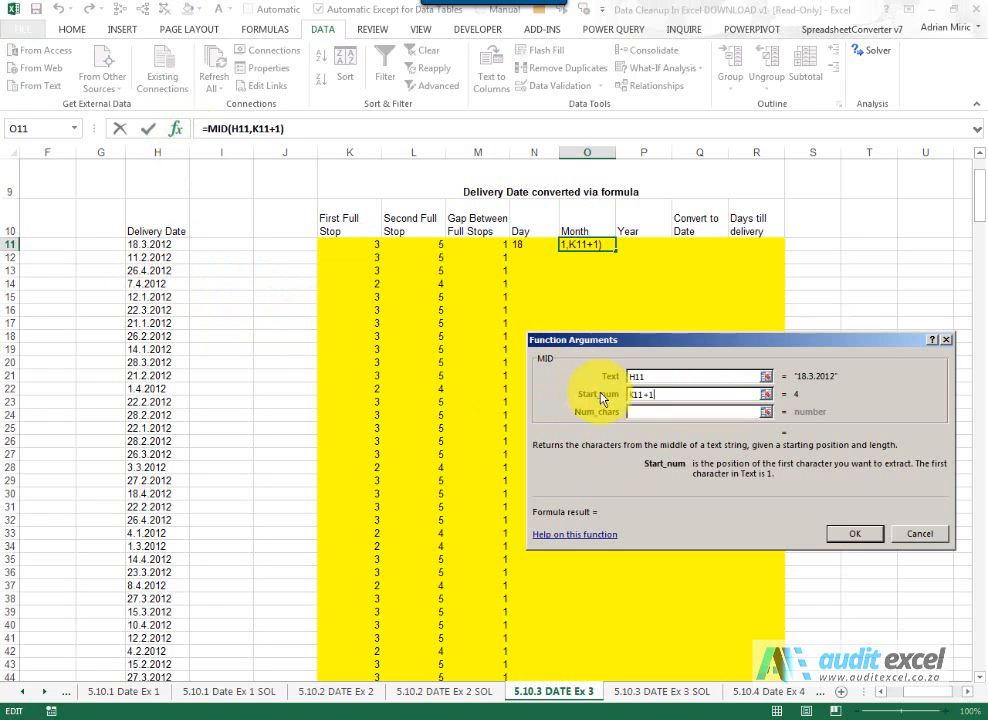
{"action": "left_click", "coordinate": [630, 412]}
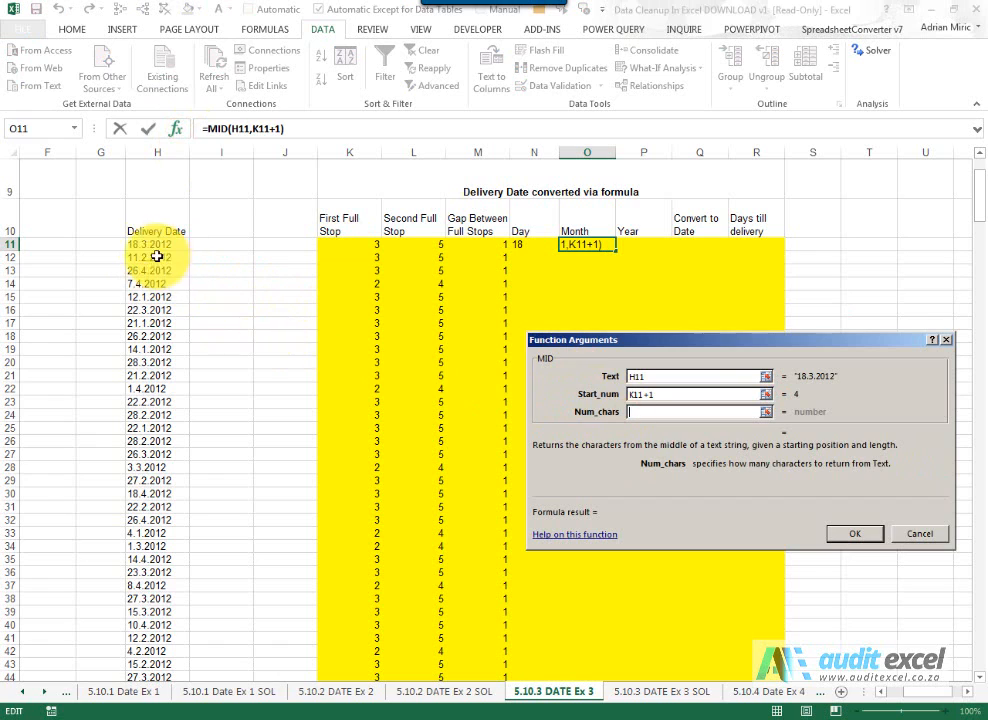
{"action": "left_click", "coordinate": [494, 245]}
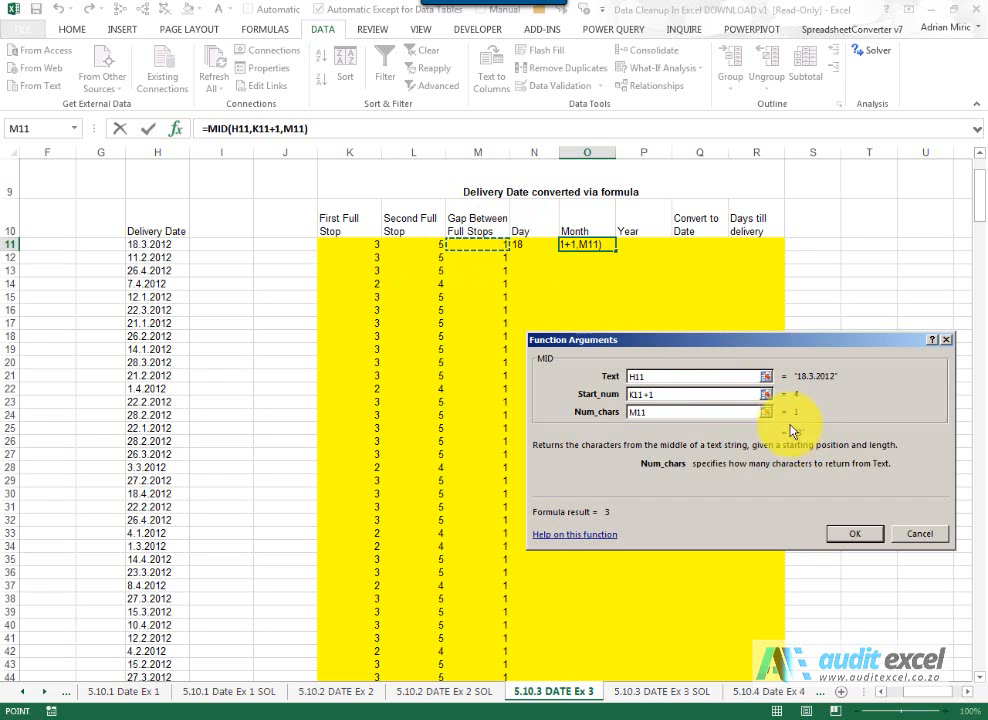
{"action": "left_click", "coordinate": [852, 534]}
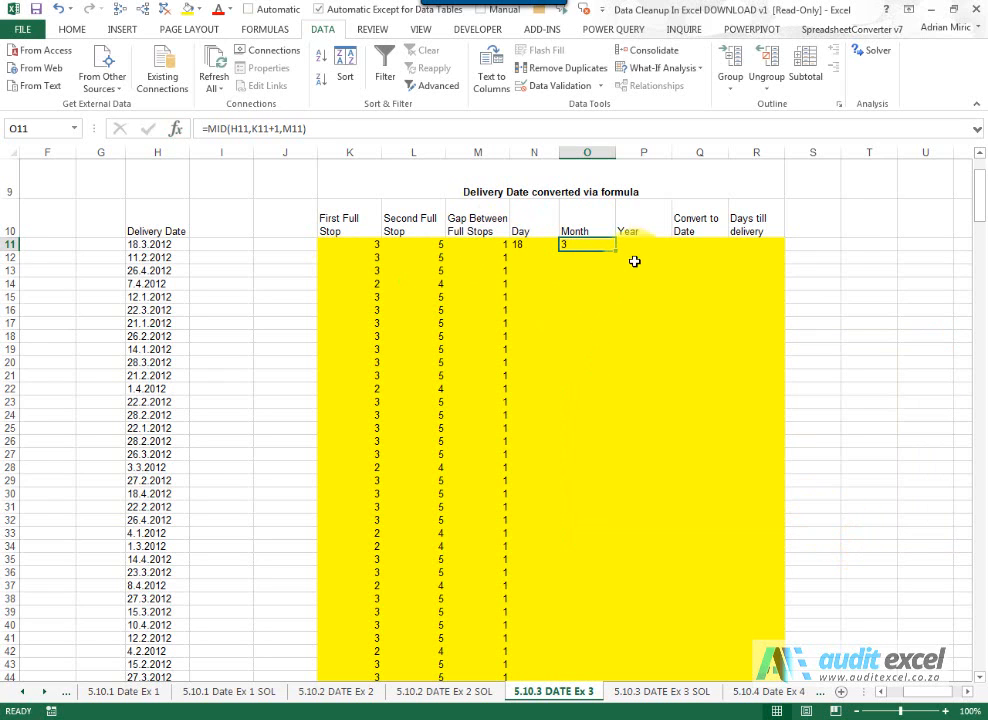
Enter =RIGHT(H11,4) in P11 with the RIGHT function to extract the delivery year
{"action": "left_click", "coordinate": [634, 248]}
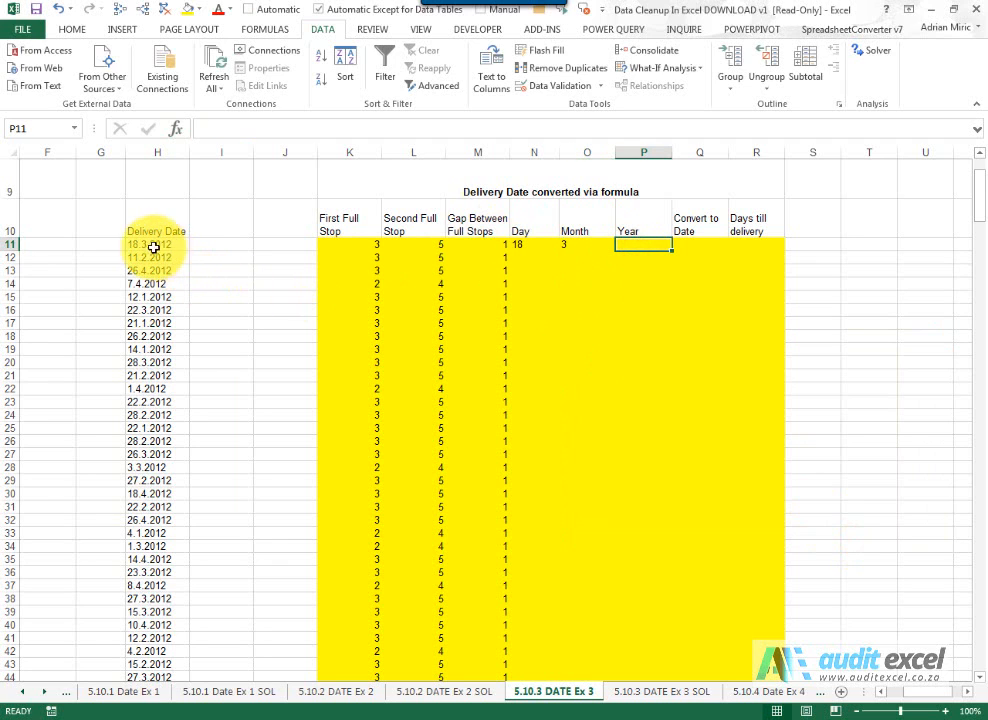
{"action": "left_click", "coordinate": [175, 129]}
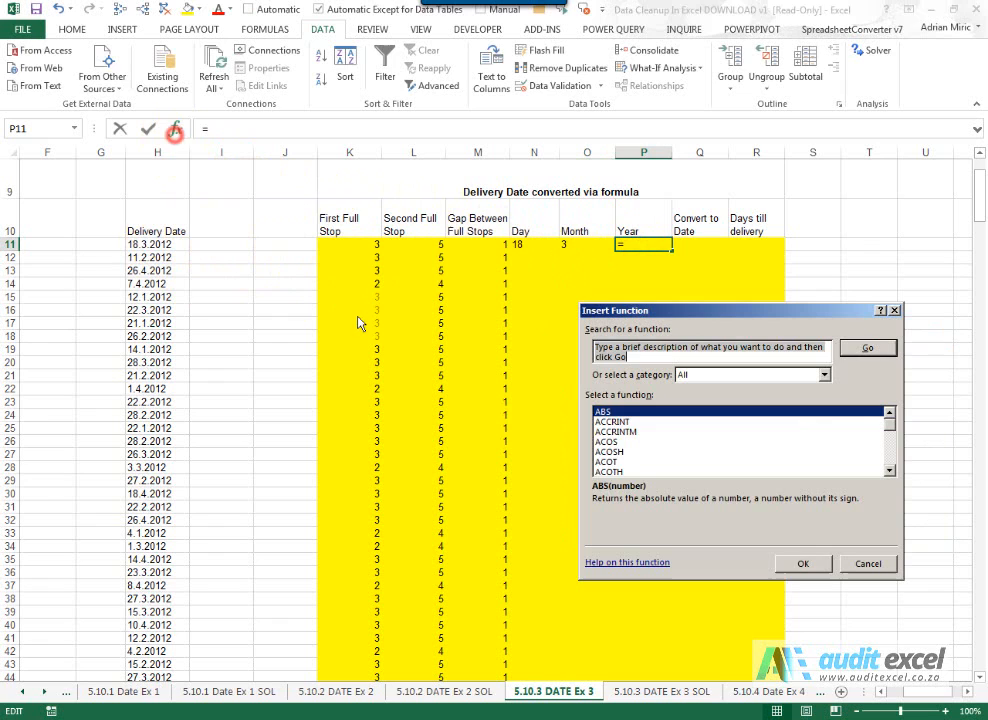
{"action": "left_click", "coordinate": [622, 462]}
{"action": "type", "text": "ri"}
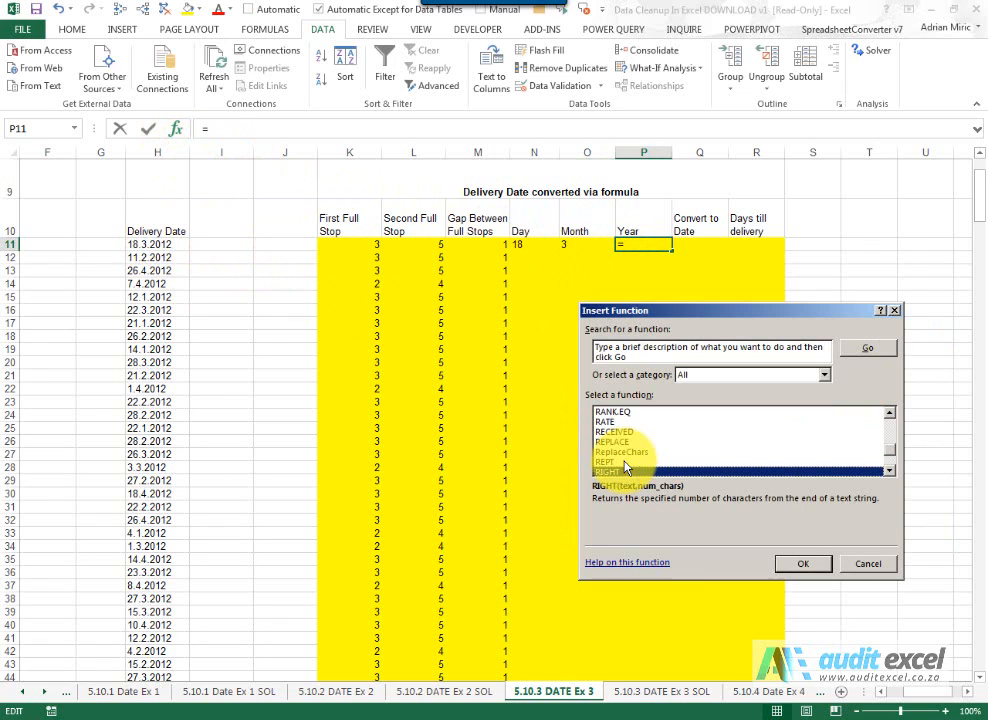
{"action": "key", "text": "Return"}
{"action": "left_click", "coordinate": [716, 386]}
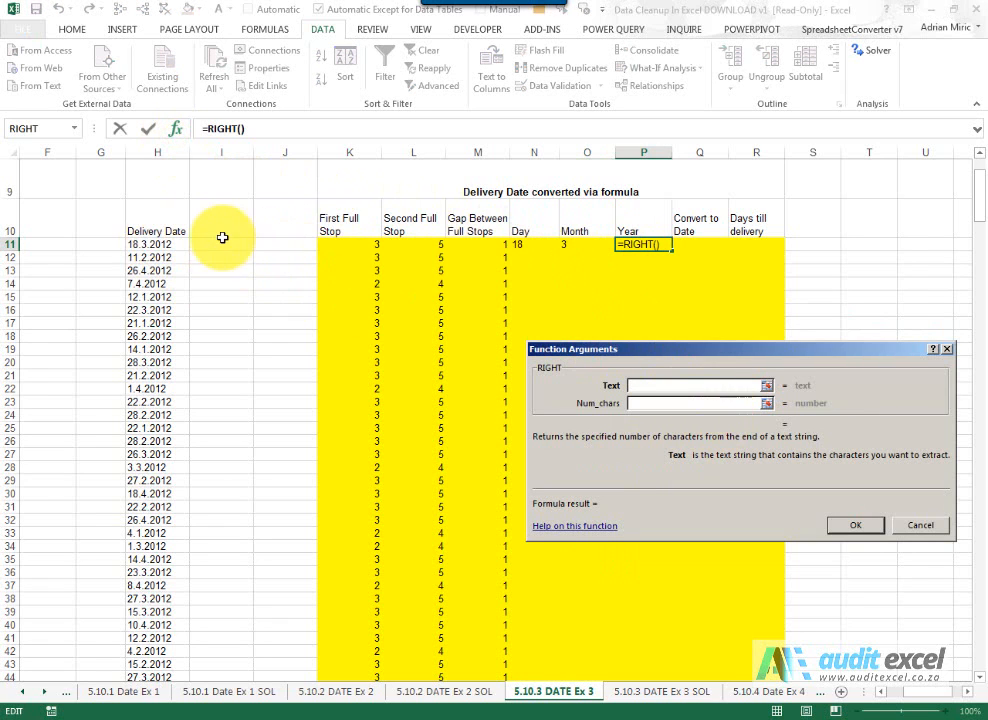
{"action": "left_click", "coordinate": [174, 242]}
{"action": "left_click", "coordinate": [638, 406]}
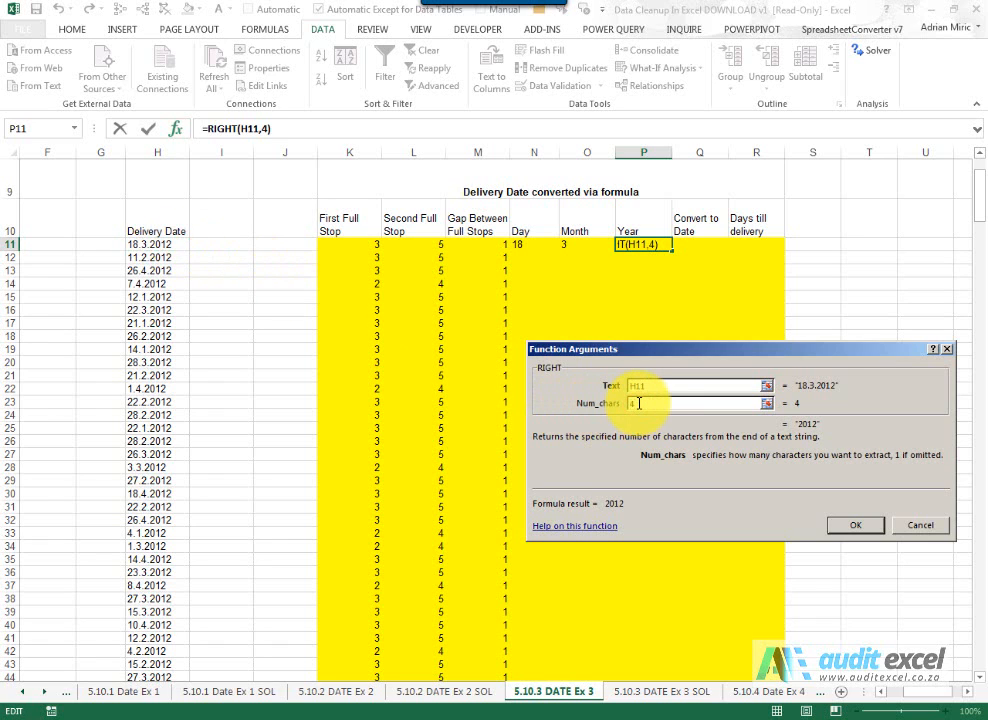
{"action": "left_click", "coordinate": [872, 524]}
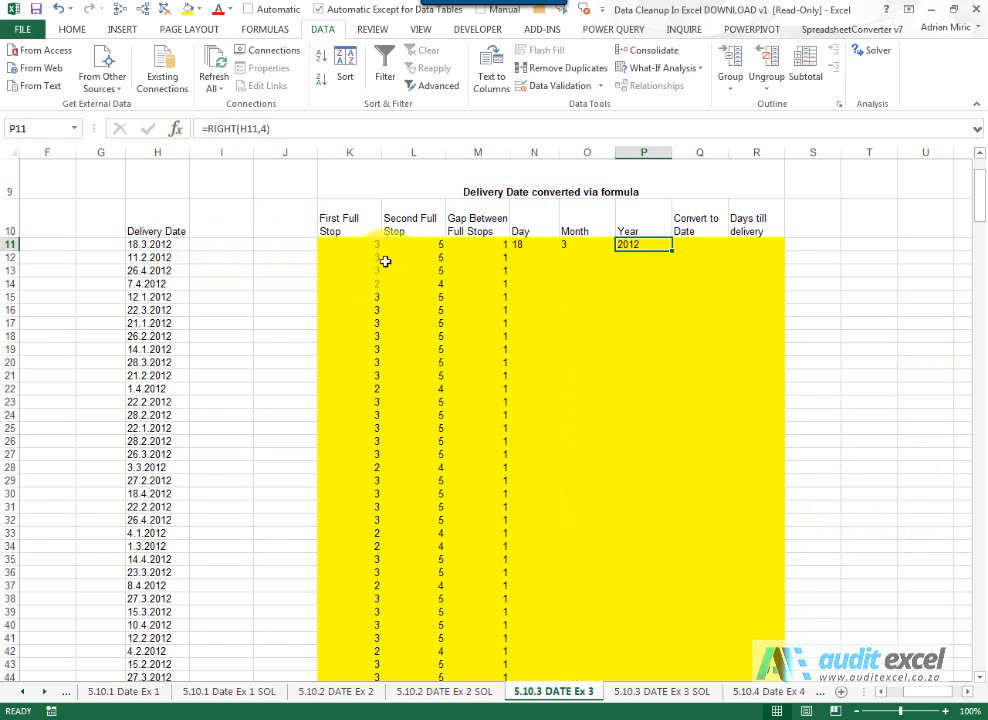
Enter =DATE(P11,O11,N11) in Q11 with the DATE function to build the delivery date from its year, month and day
{"action": "left_click", "coordinate": [688, 247]}
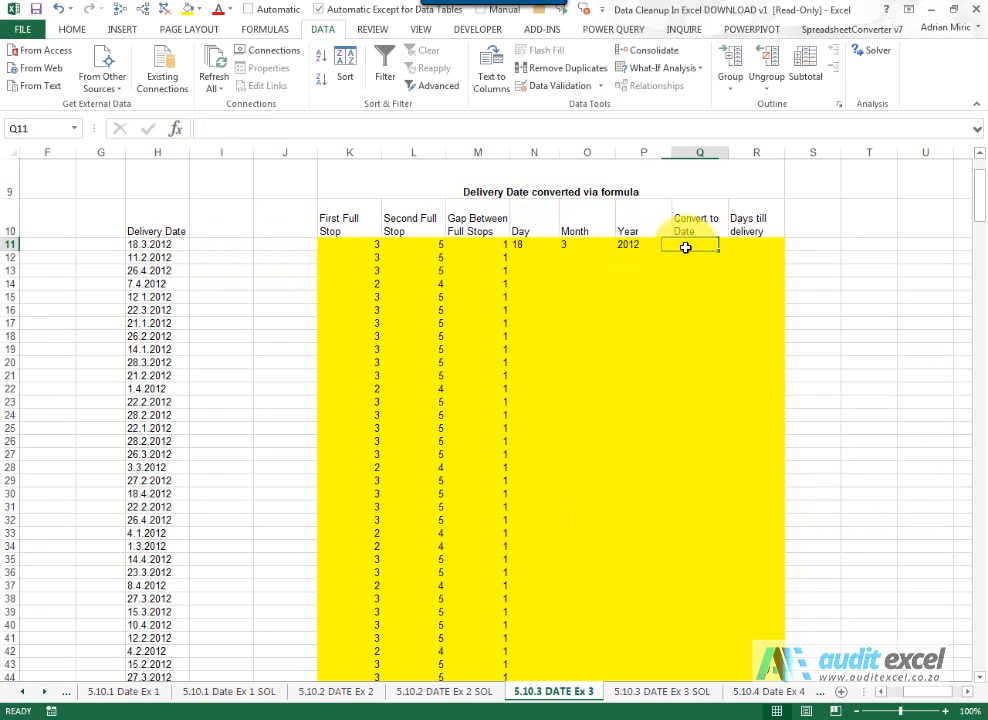
{"action": "left_click", "coordinate": [175, 129]}
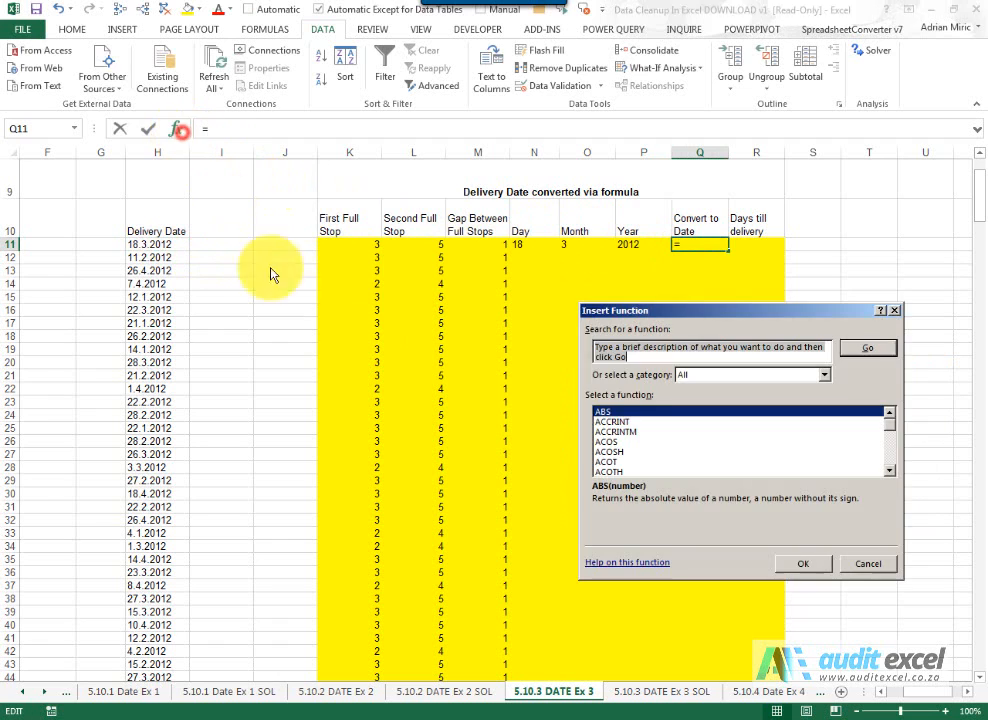
{"action": "left_click", "coordinate": [620, 421]}
{"action": "key", "text": "d"}
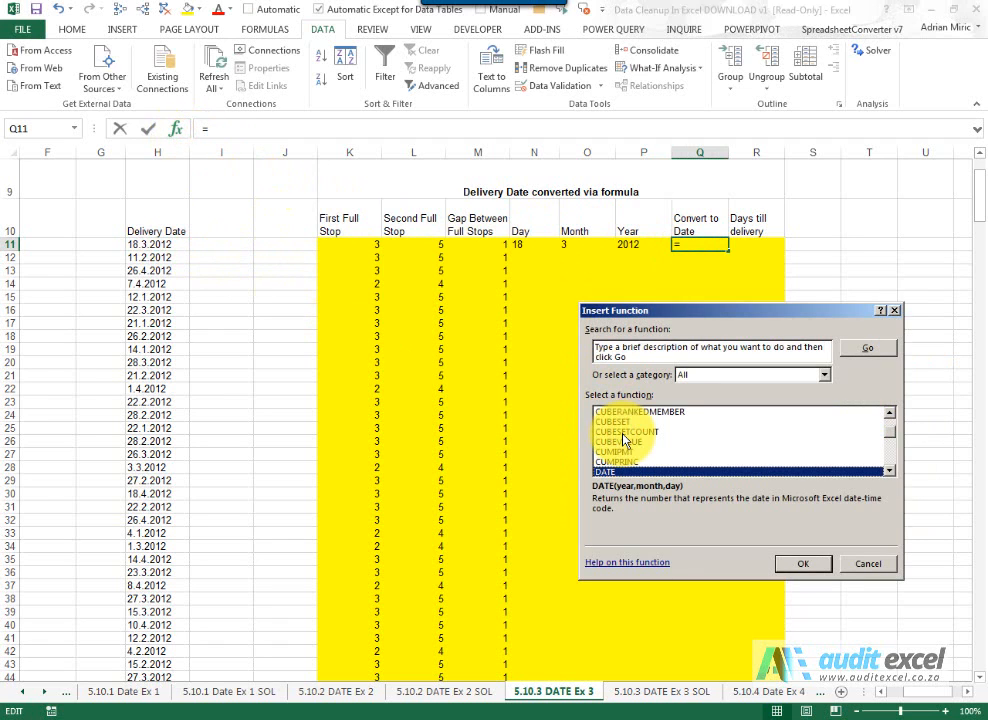
{"action": "key", "text": "Return"}
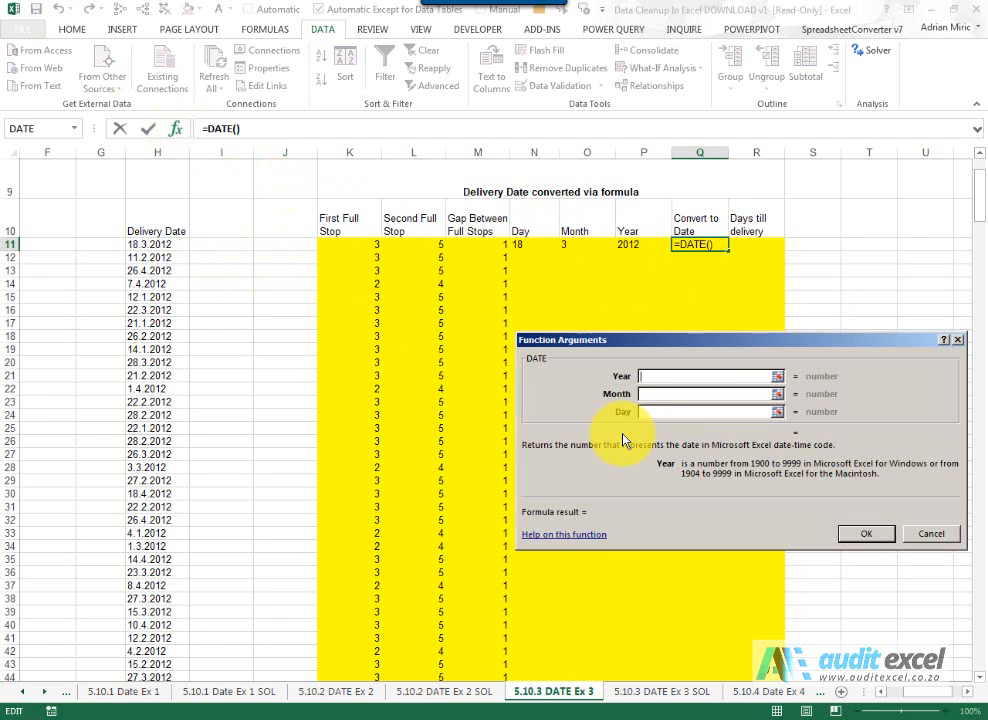
{"action": "left_click", "coordinate": [631, 244]}
{"action": "left_click", "coordinate": [686, 389]}
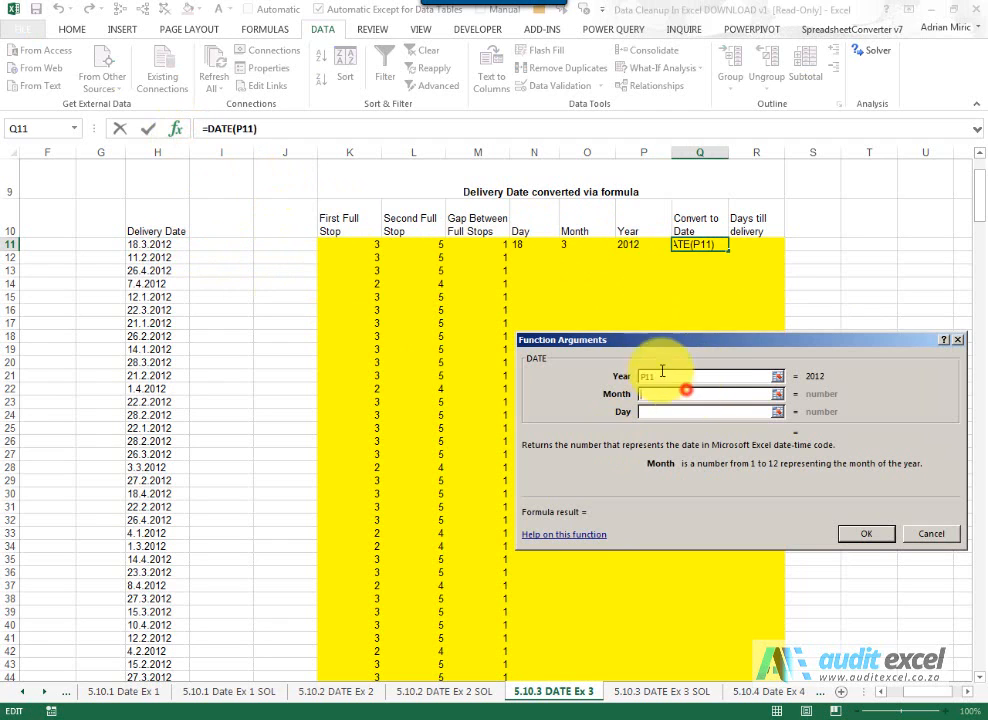
{"action": "left_click", "coordinate": [571, 245]}
{"action": "left_click", "coordinate": [652, 411]}
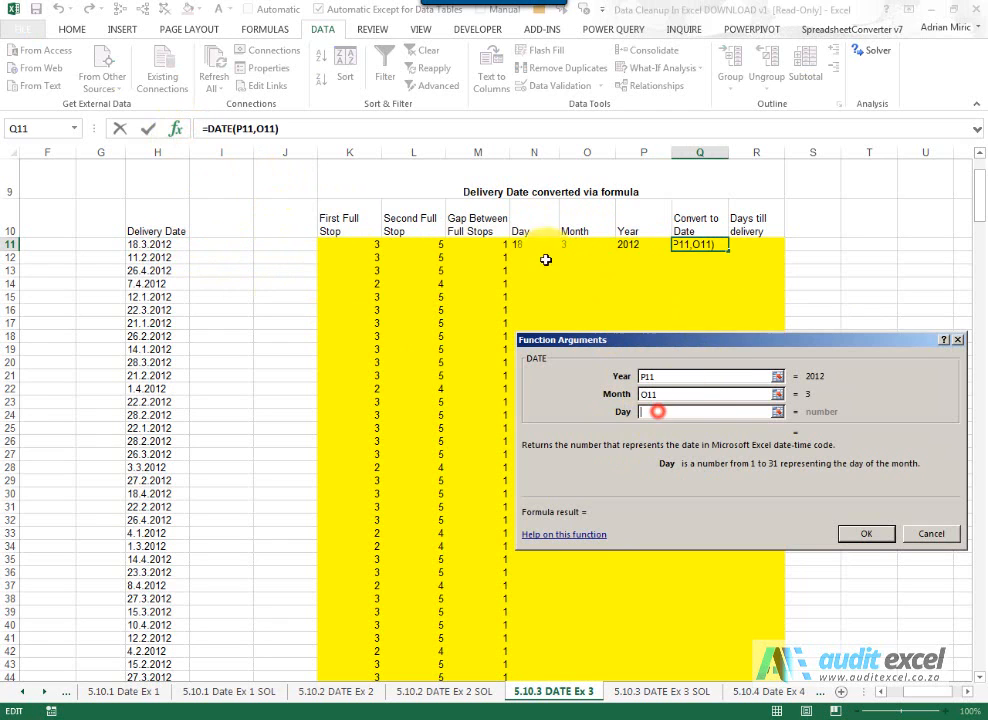
{"action": "left_click", "coordinate": [514, 245]}
{"action": "left_click", "coordinate": [866, 532]}
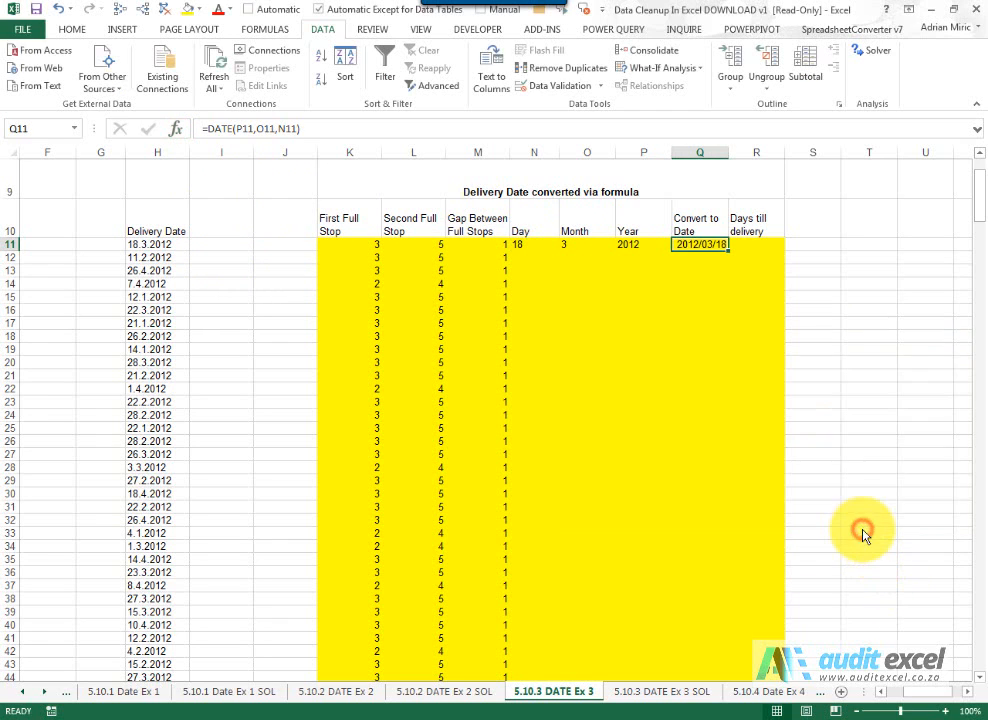
Enter =Q11-E11 in R11 to calculate the days from the invoice date to the delivery date
{"action": "left_click", "coordinate": [752, 250]}
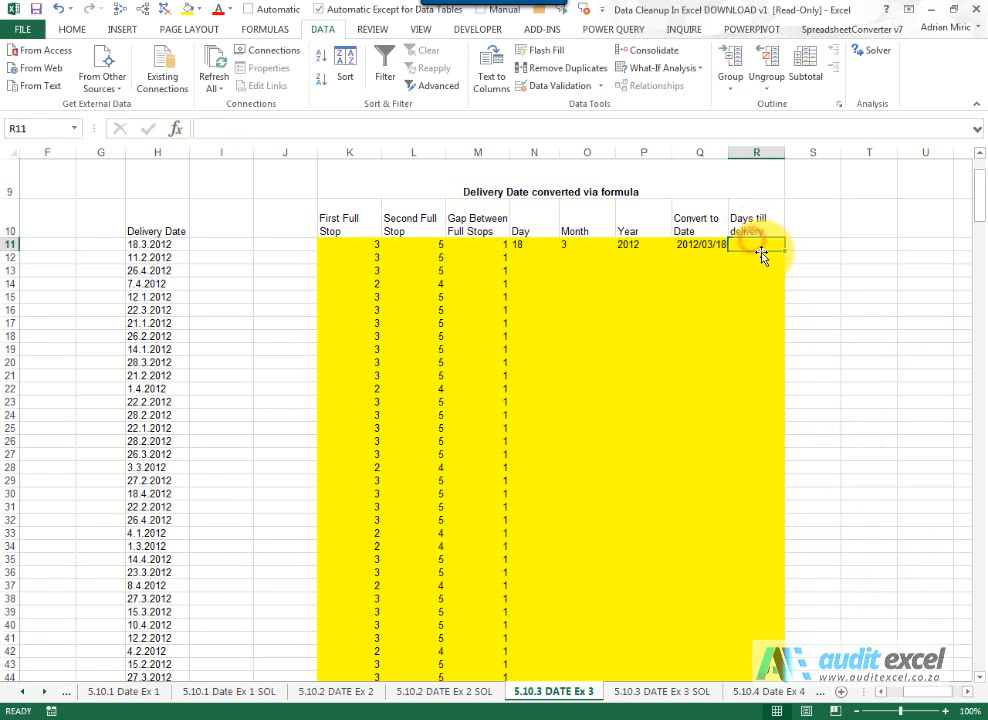
{"action": "type", "text": "="}
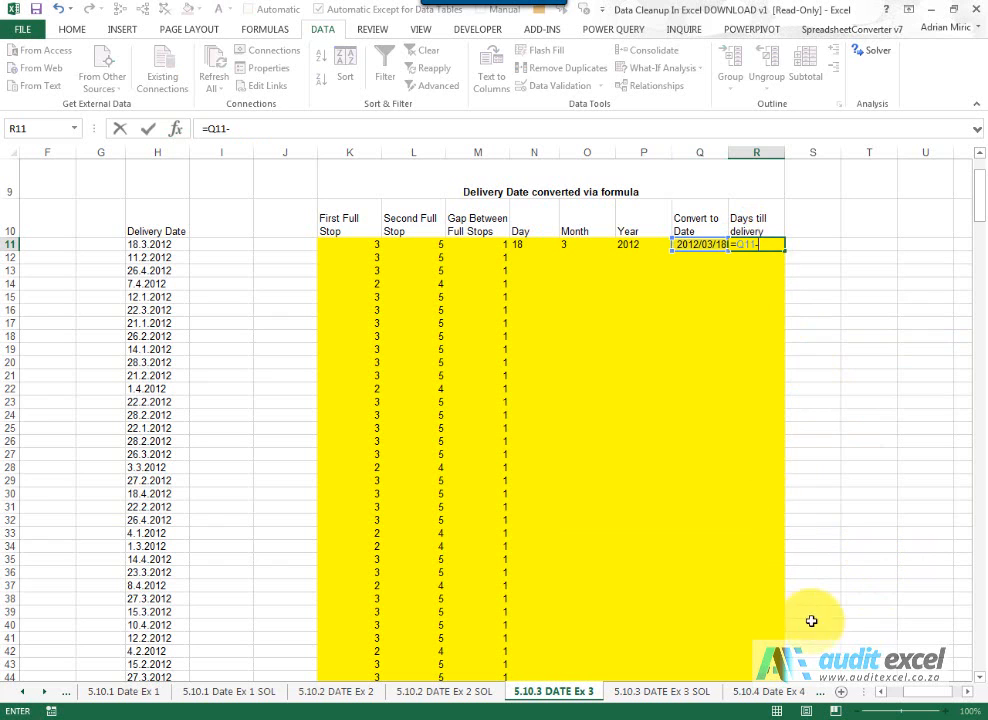
{"action": "scroll", "coordinate": [885, 694], "scroll_direction": "left", "scroll_amount": 3}
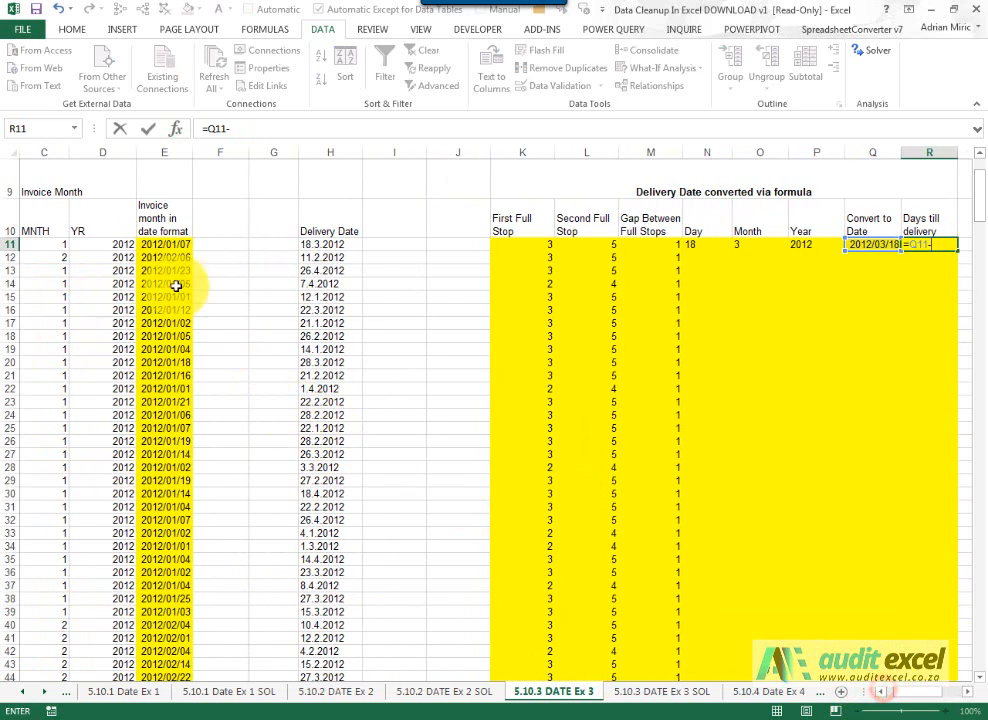
{"action": "key", "text": "Return"}
{"action": "key", "text": "Up"}
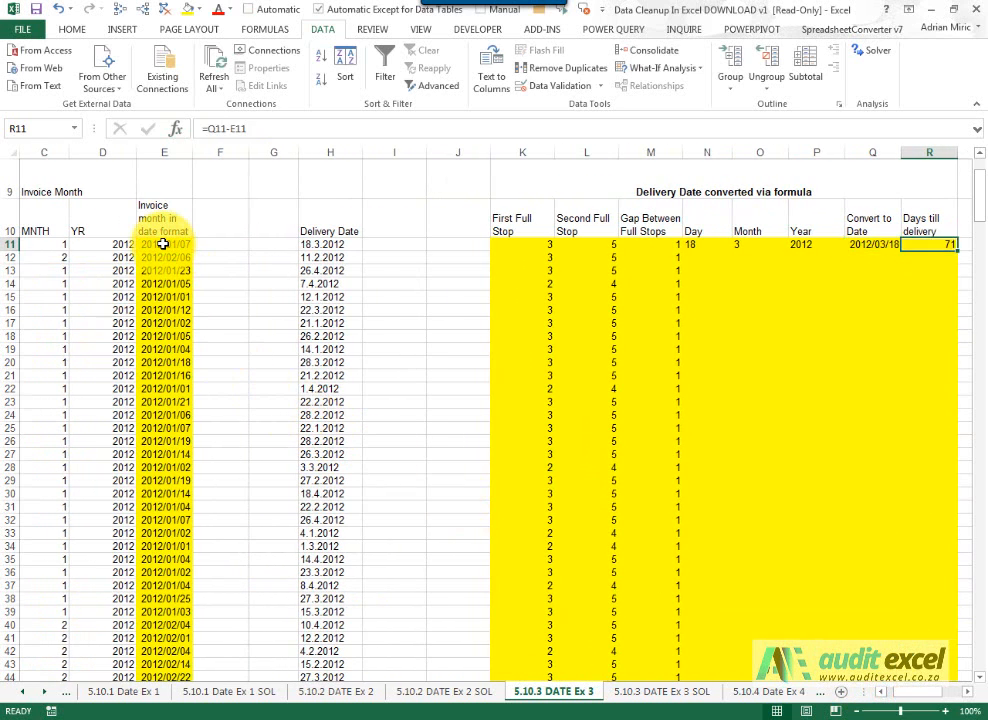
Copy the N11:R11 formulas down the Day to Days till delivery columns to row 374, and return to the top of the table
{"action": "key", "text": "Left"}
{"action": "key", "text": "Left"}
{"action": "key", "text": "Left"}
{"action": "key", "text": "Left"}
{"action": "key", "text": "shift+Right"}
{"action": "key", "text": "shift+Right"}
{"action": "key", "text": "shift+Right"}
{"action": "key", "text": "shift+Right"}
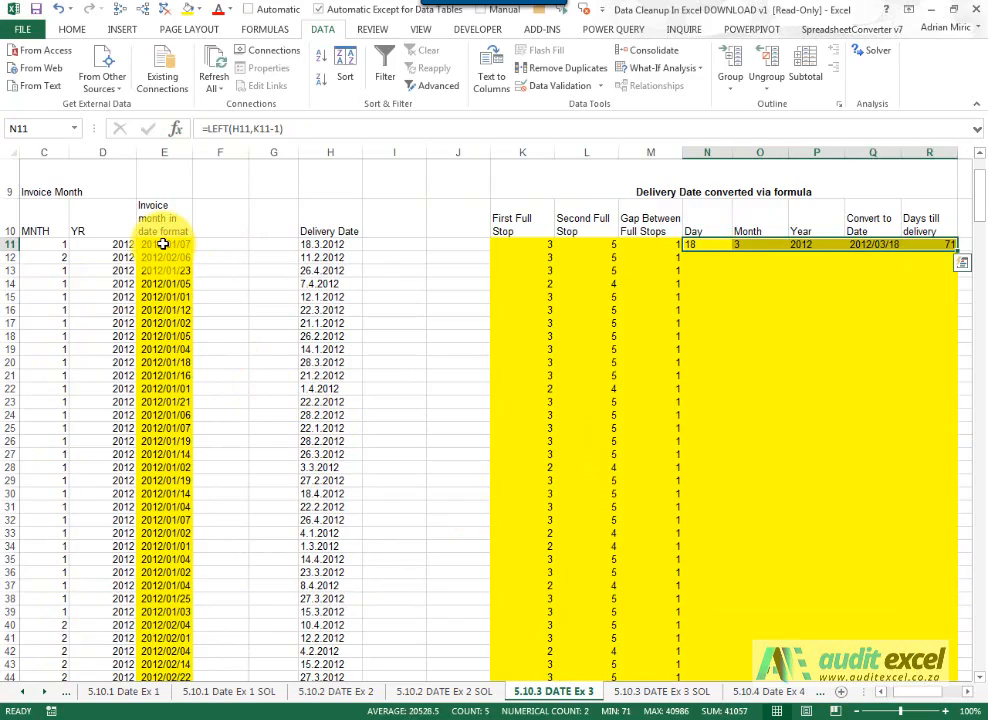
{"action": "key", "text": "ctrl+c"}
{"action": "key", "text": "Left"}
{"action": "key", "text": "ctrl+Down"}
{"action": "key", "text": "Right"}
{"action": "key", "text": "ctrl+shift+Up"}
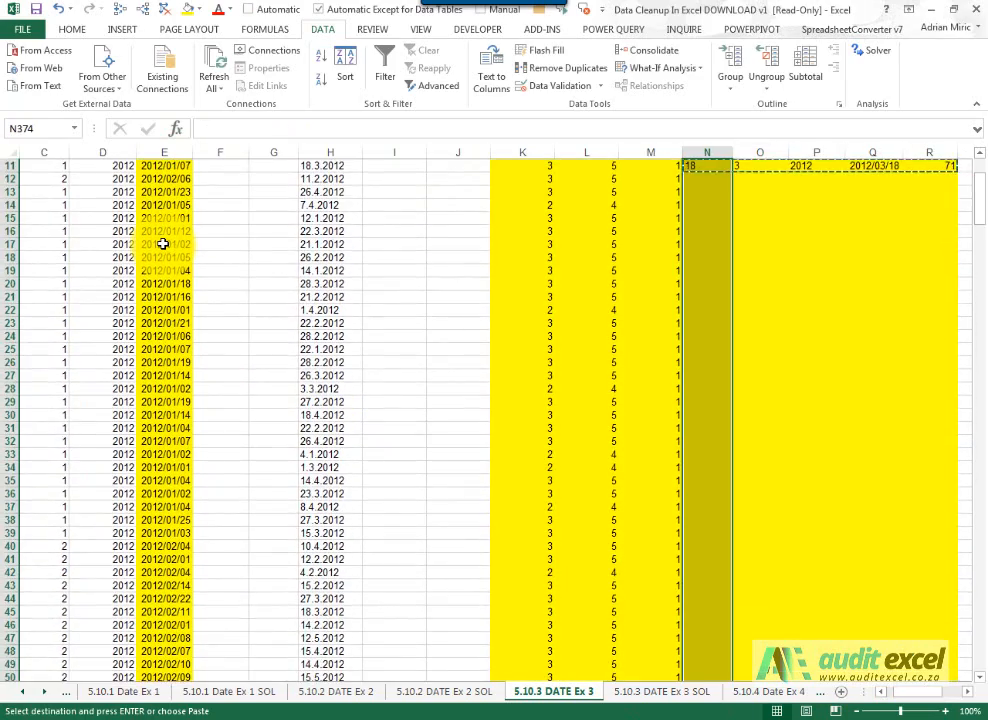
{"action": "key", "text": "ctrl+v"}
{"action": "key", "text": "ctrl+Up"}
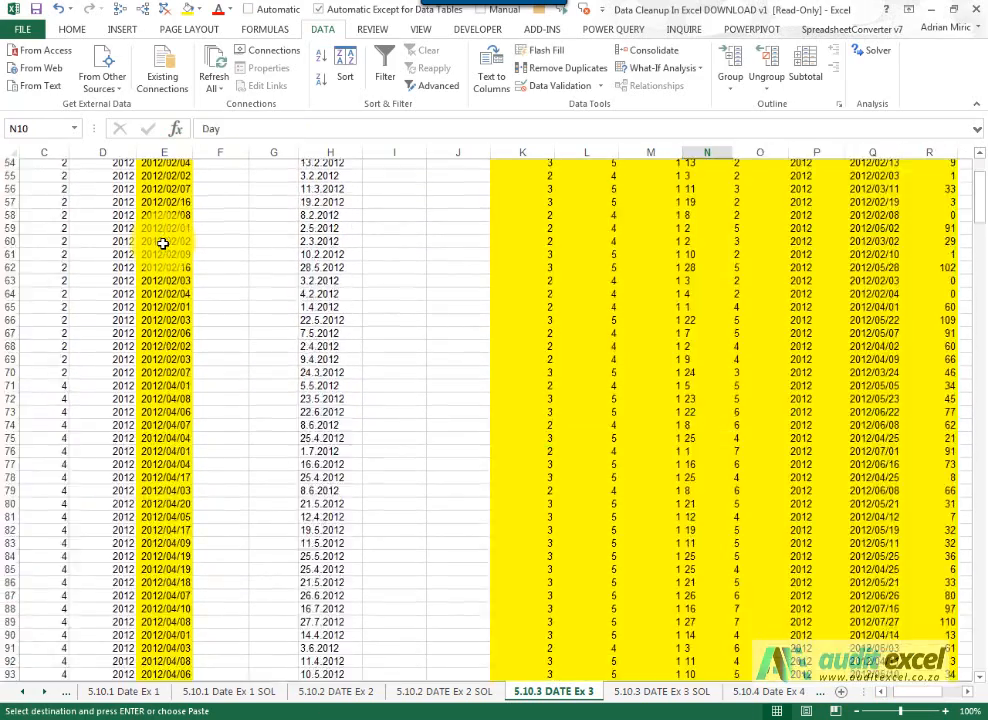
{"action": "key", "text": "Up"}
{"action": "key", "text": "Up"}
{"action": "key", "text": "Up"}
{"action": "key", "text": "Up"}
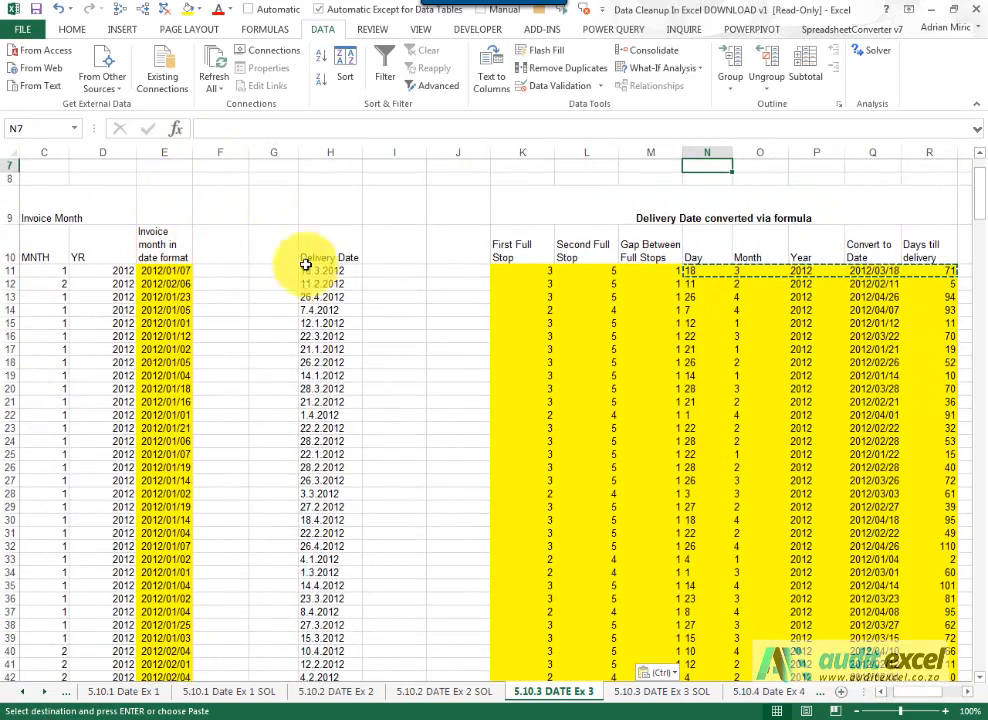
Enter =AVERAGE(R11:R374) in R377 to calculate the average delivery days
{"action": "scroll", "coordinate": [739, 304], "scroll_direction": "down", "scroll_amount": 3}
{"action": "left_click", "coordinate": [929, 314]}
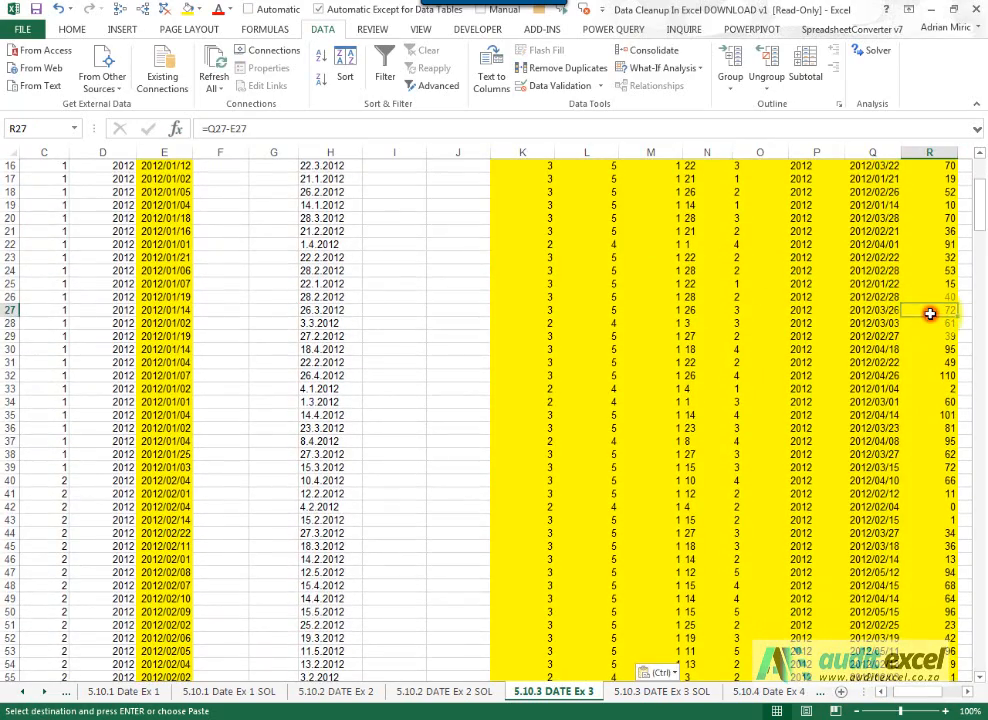
{"action": "key", "text": "ctrl+Down"}
{"action": "scroll", "coordinate": [929, 312], "scroll_direction": "down", "scroll_amount": 4}
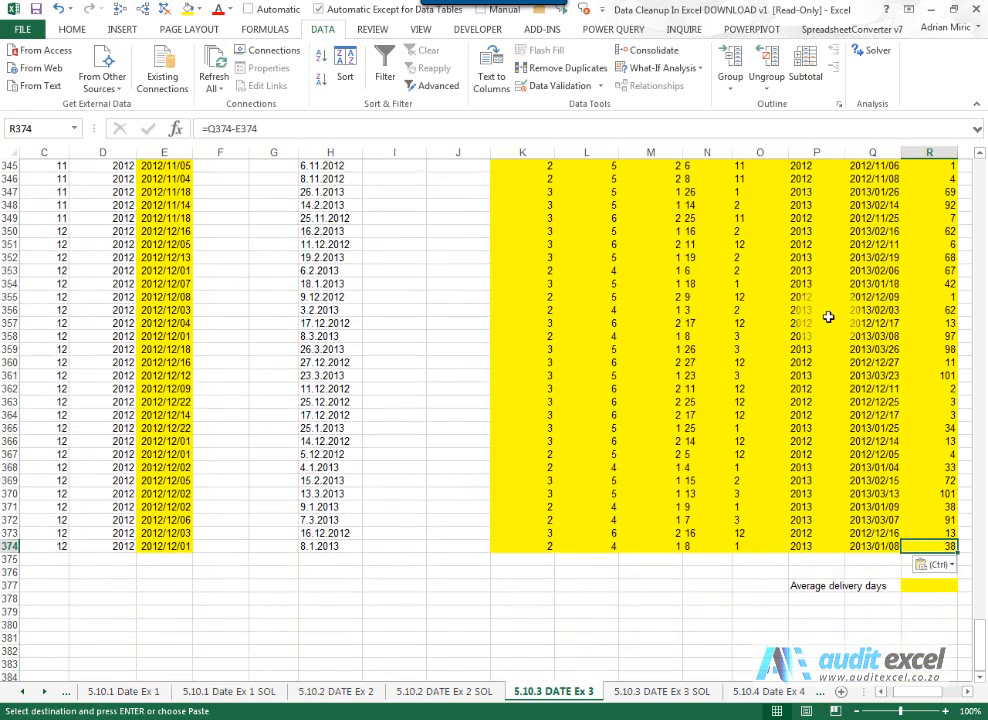
{"action": "left_click", "coordinate": [948, 546]}
{"action": "key", "text": "ctrl+v"}
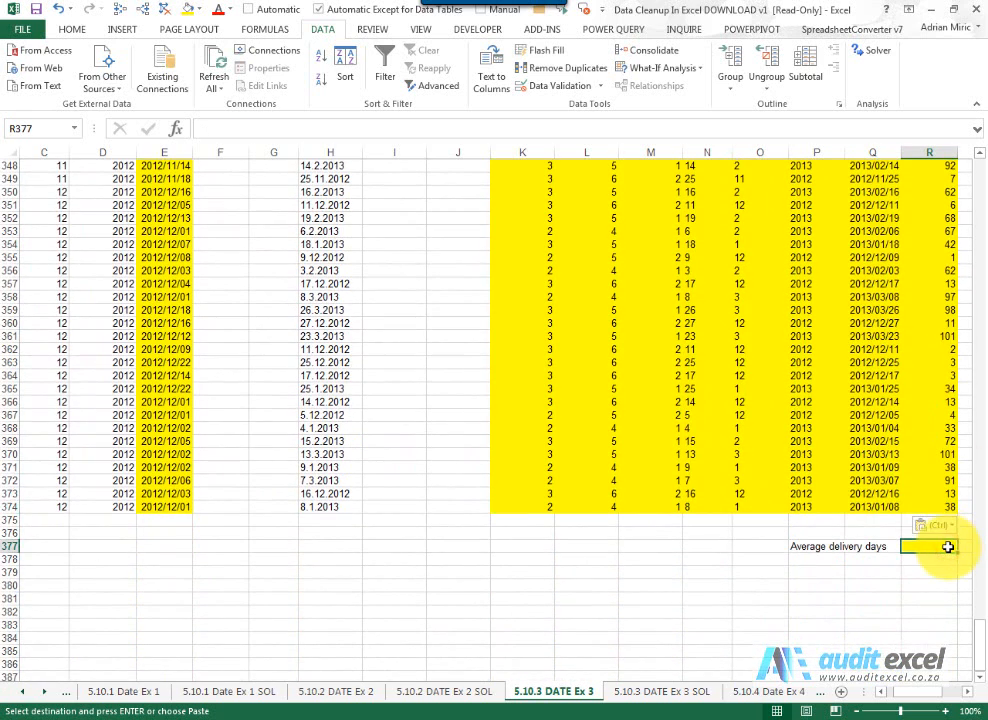
{"action": "type", "text": "=average("}
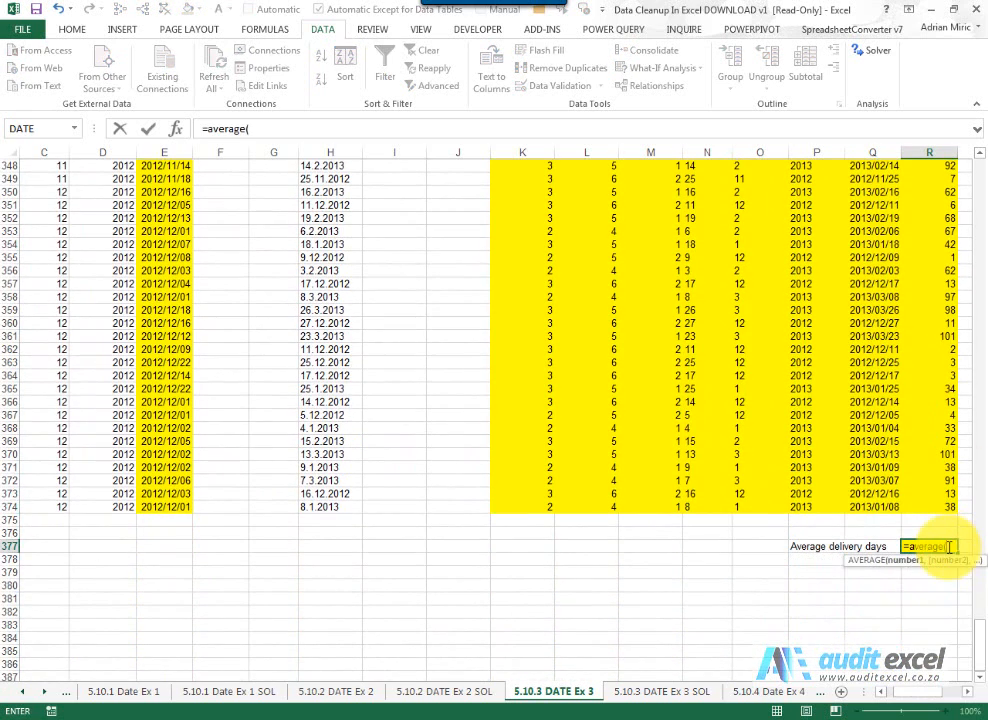
{"action": "key", "text": "ctrl+Up"}
{"action": "key", "text": "ctrl+shift+Up"}
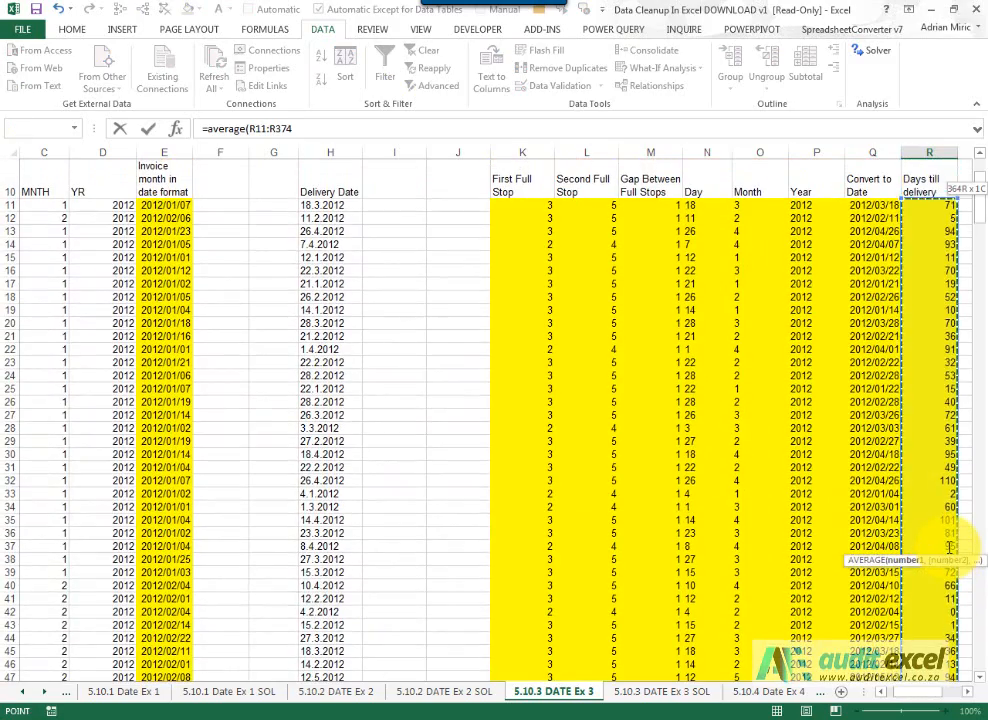
{"action": "key", "text": "ctrl+Return"}
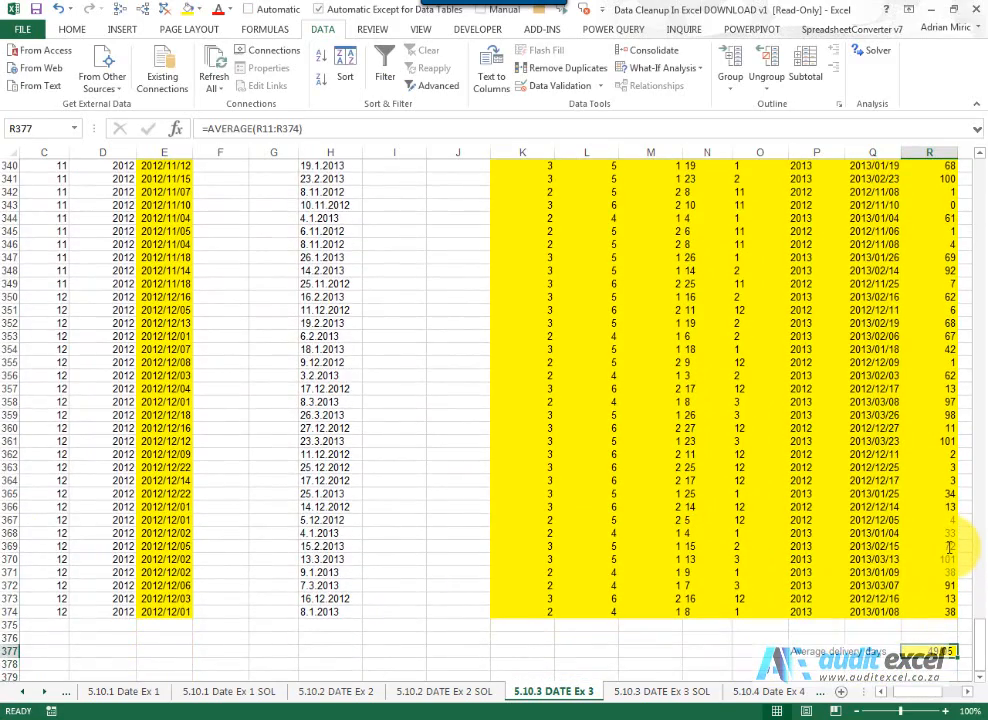